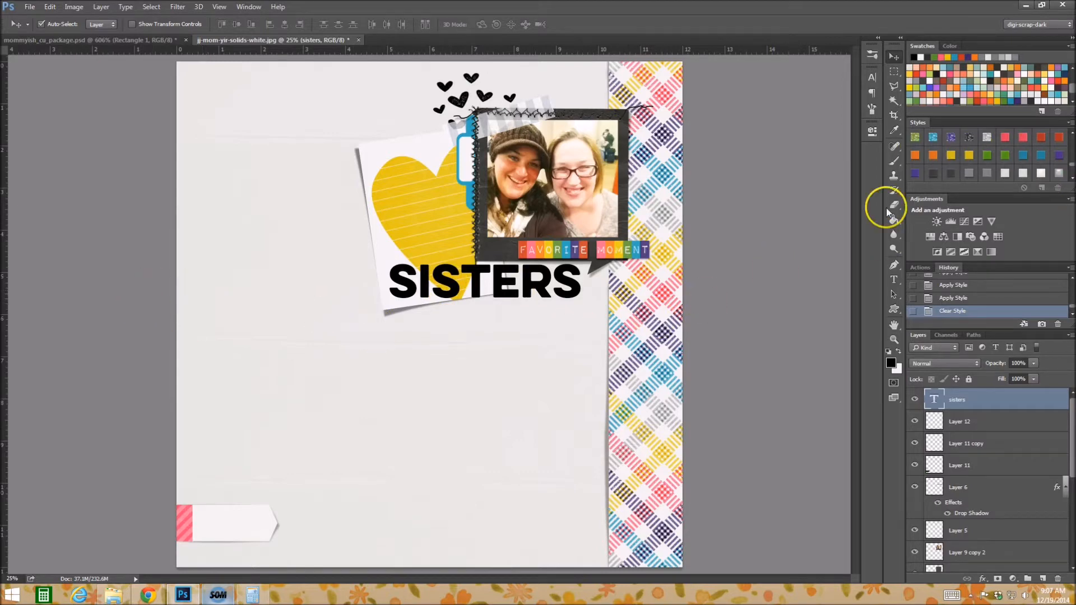
scroll(969, 159, "up", 1)
scroll(969, 158, "up", 1)
left_click(1070, 123)
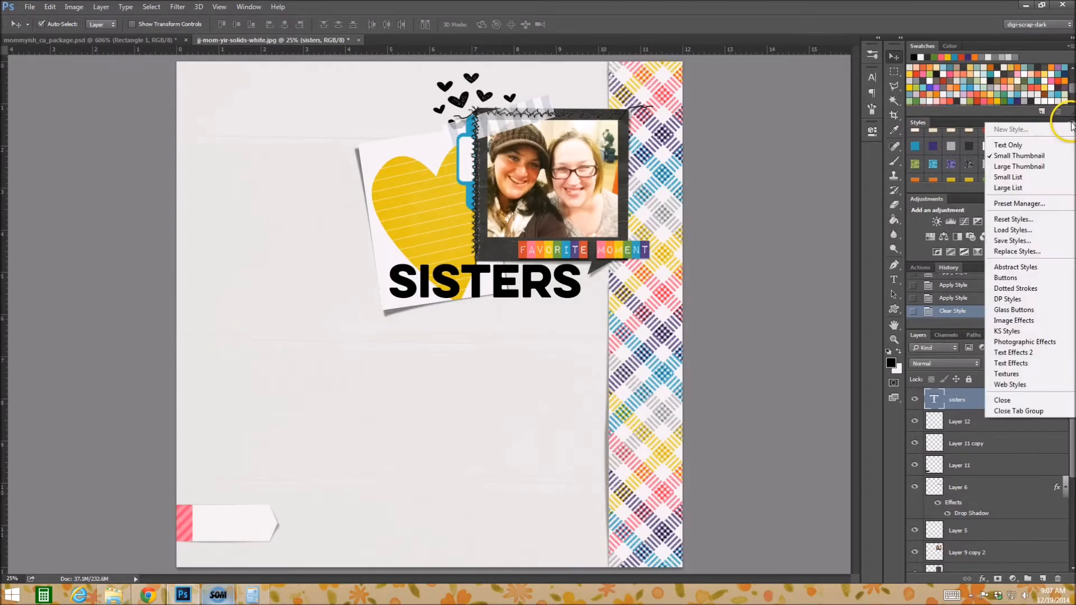
left_click(30, 7)
left_click(30, 7)
left_click(48, 26)
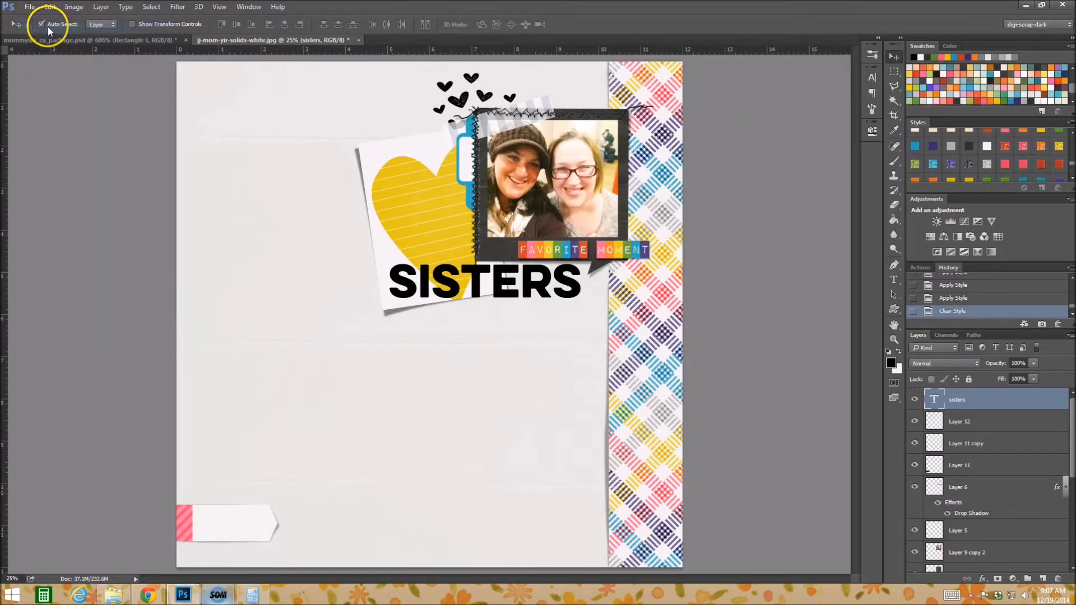
Load the jj-mom-yir-styles layer styles file from the jj-mom-yir-styles folder inside YEAR IN REVIEW > DAY18.
key("ctrl+o")
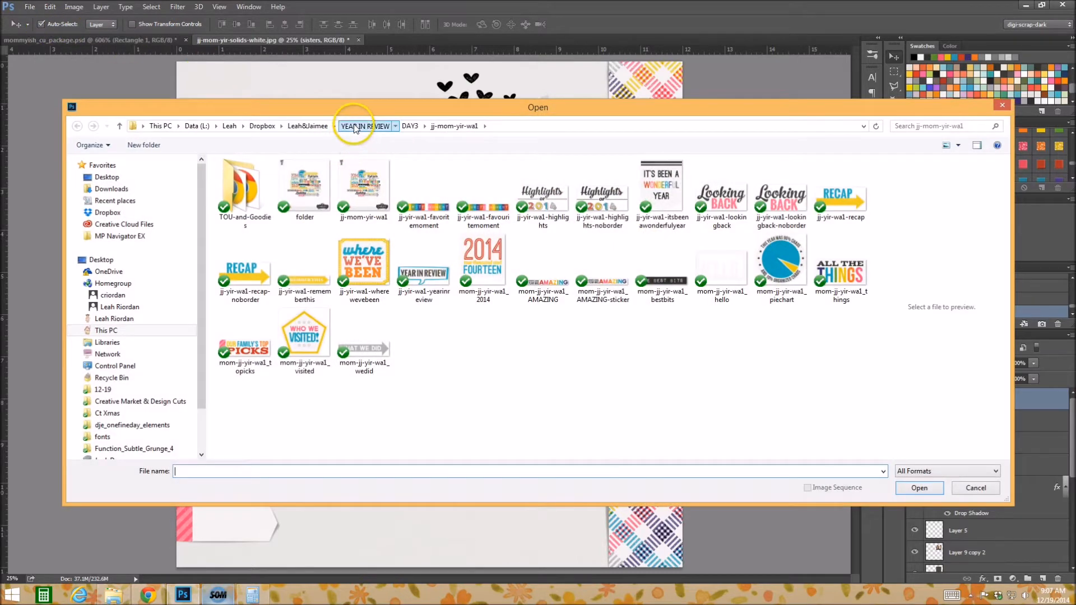
left_click(355, 127)
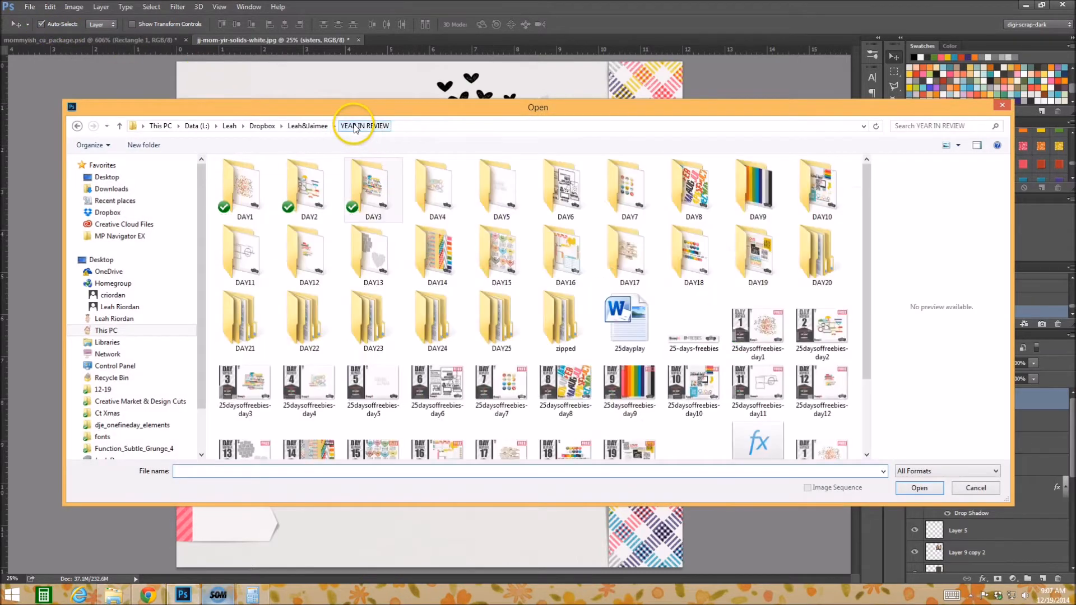
double_click(694, 251)
double_click(254, 178)
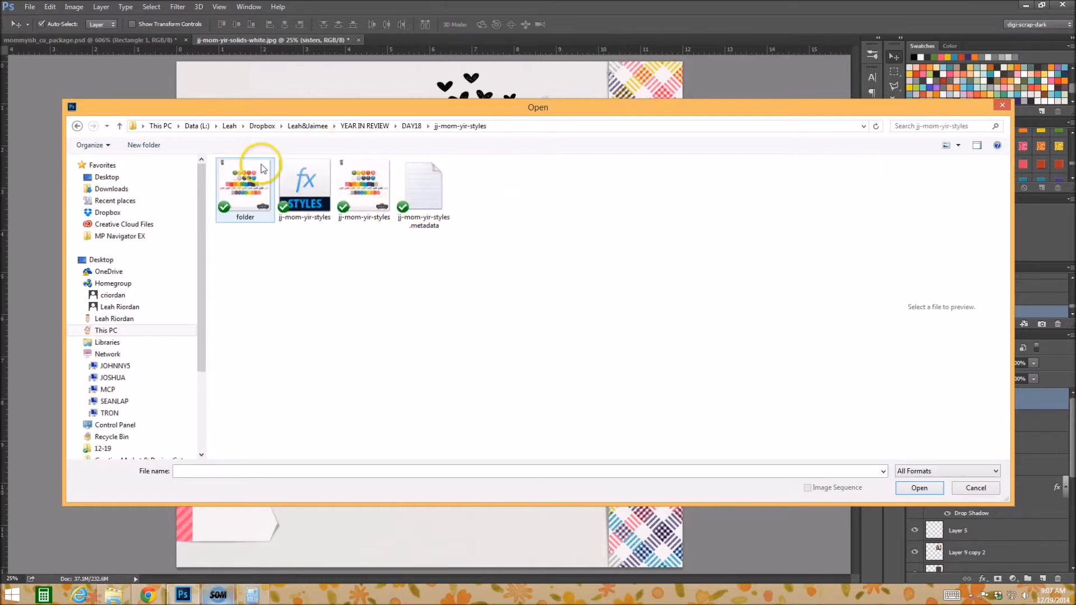
double_click(303, 202)
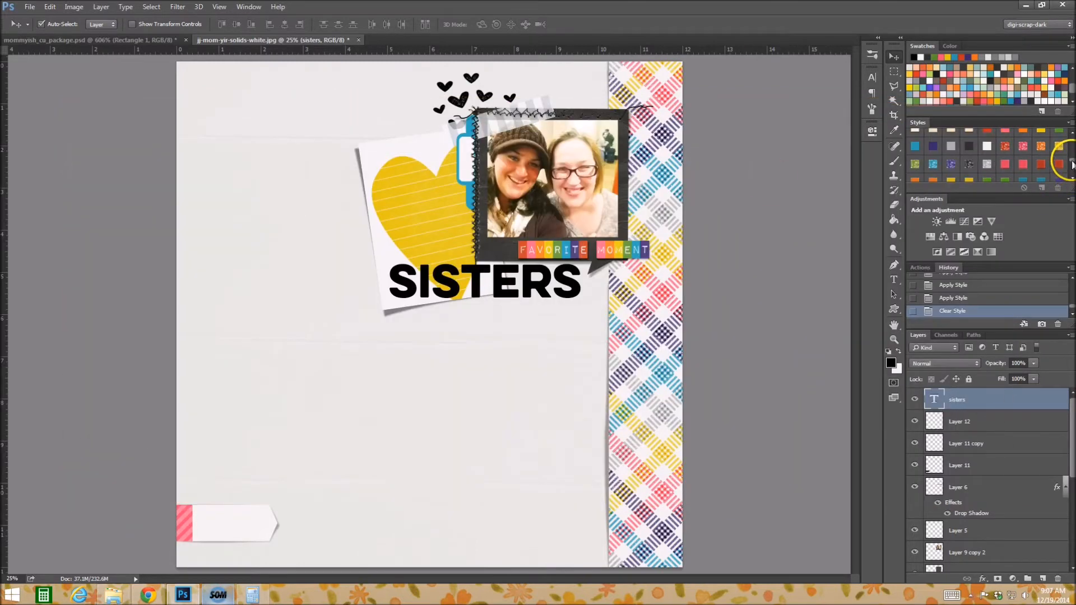
Select the layer of small hearts above the photo and try the solid red style on it, ending with the solid pink style.
left_click_drag(1073, 164, 1072, 179)
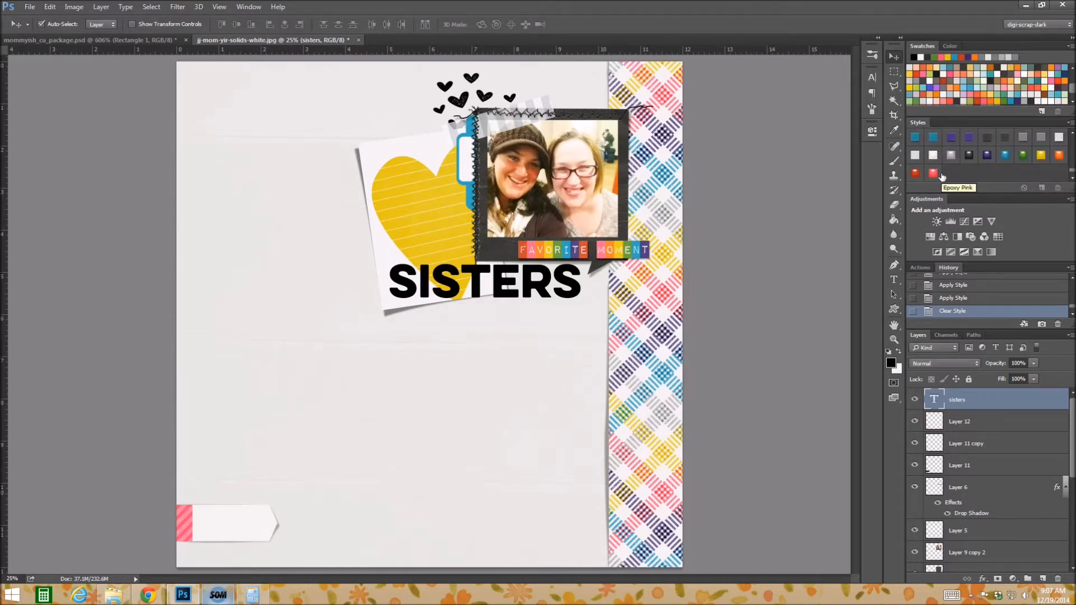
scroll(951, 161, "up", 3)
scroll(1034, 157, "up", 1)
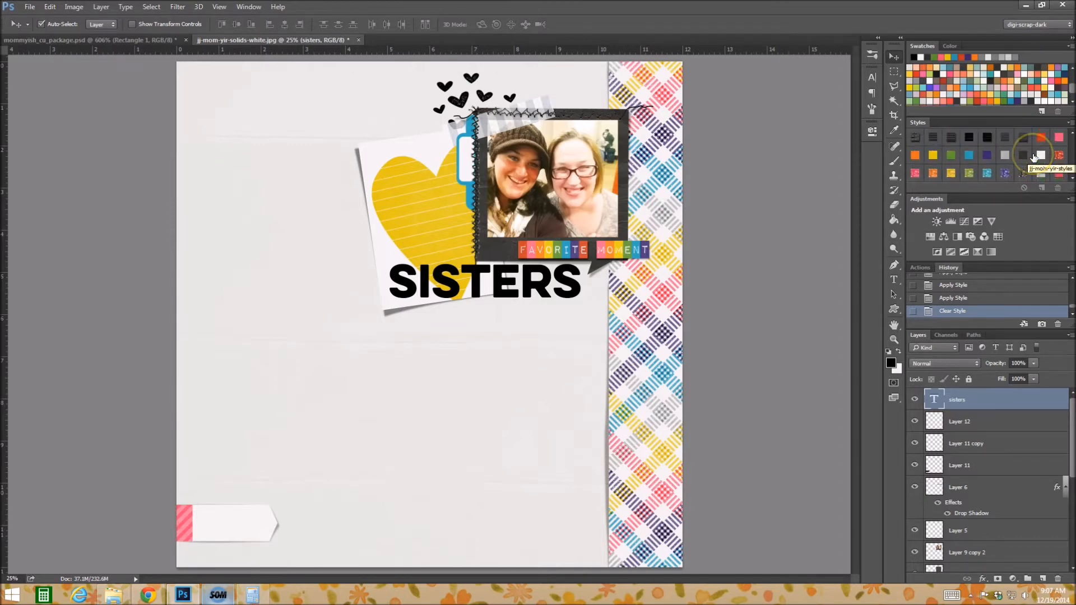
scroll(1036, 137, "down", 5)
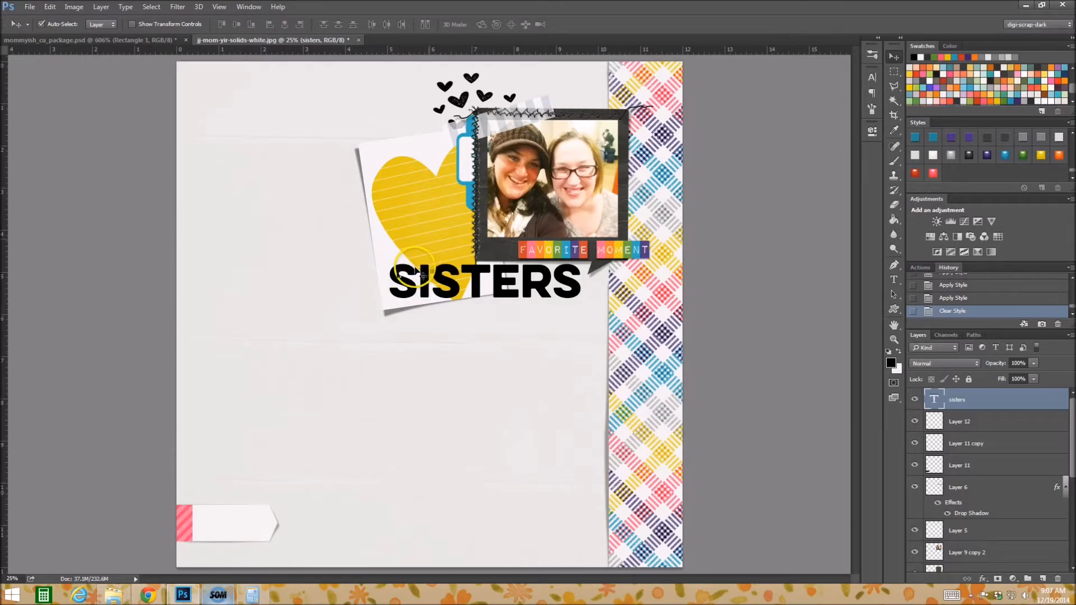
left_click(491, 101)
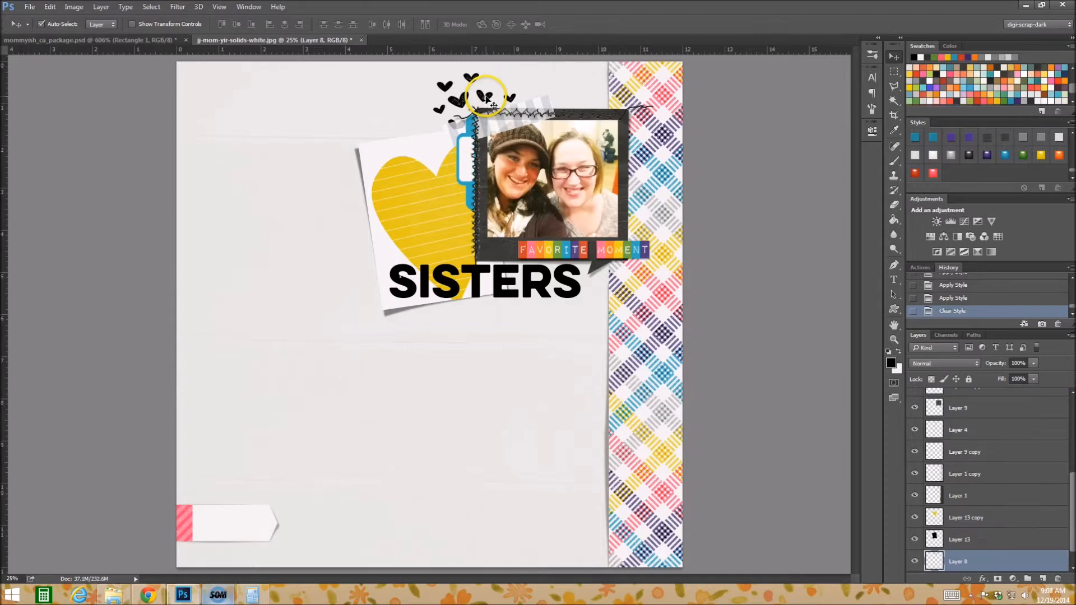
scroll(966, 157, "up", 3)
scroll(978, 156, "up", 2)
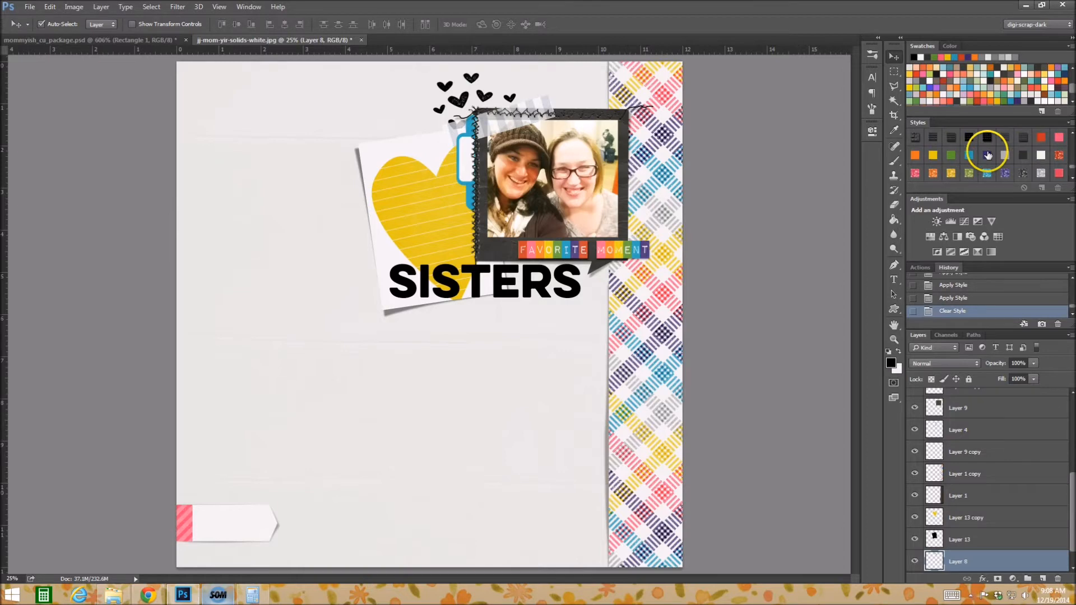
left_click(1042, 136)
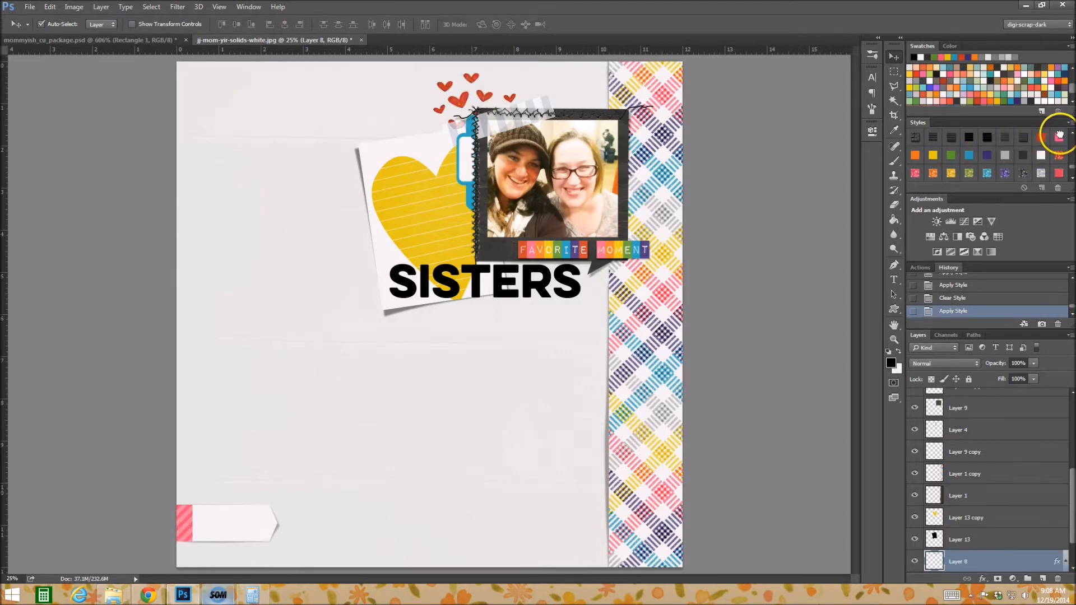
left_click(1059, 135)
Inspect the small hearts at 100% and apply the pink glitter style to them.
left_click(893, 339)
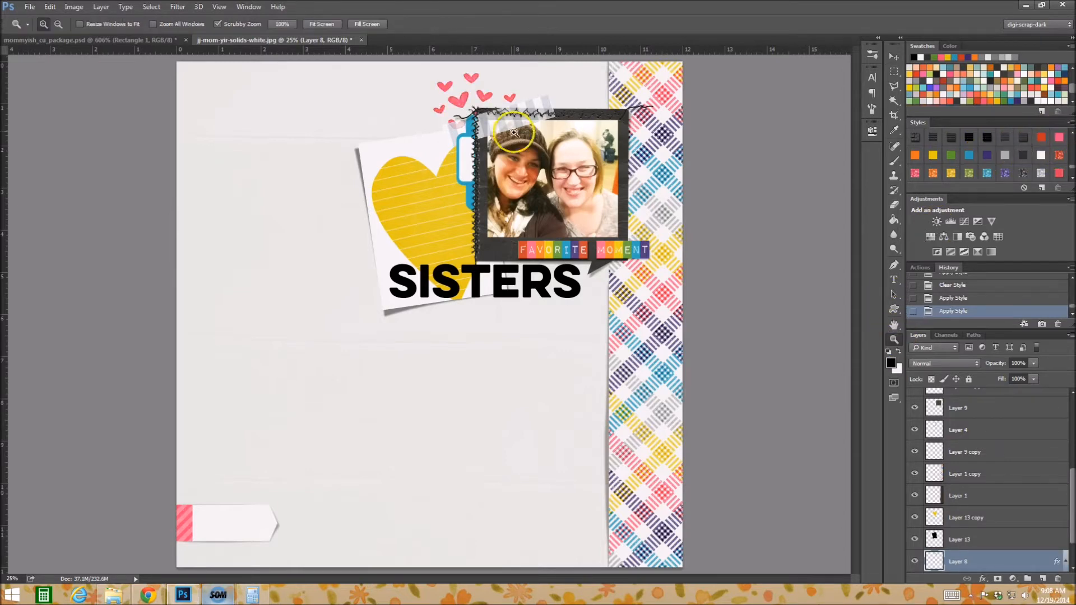
left_click_drag(415, 65, 418, 66)
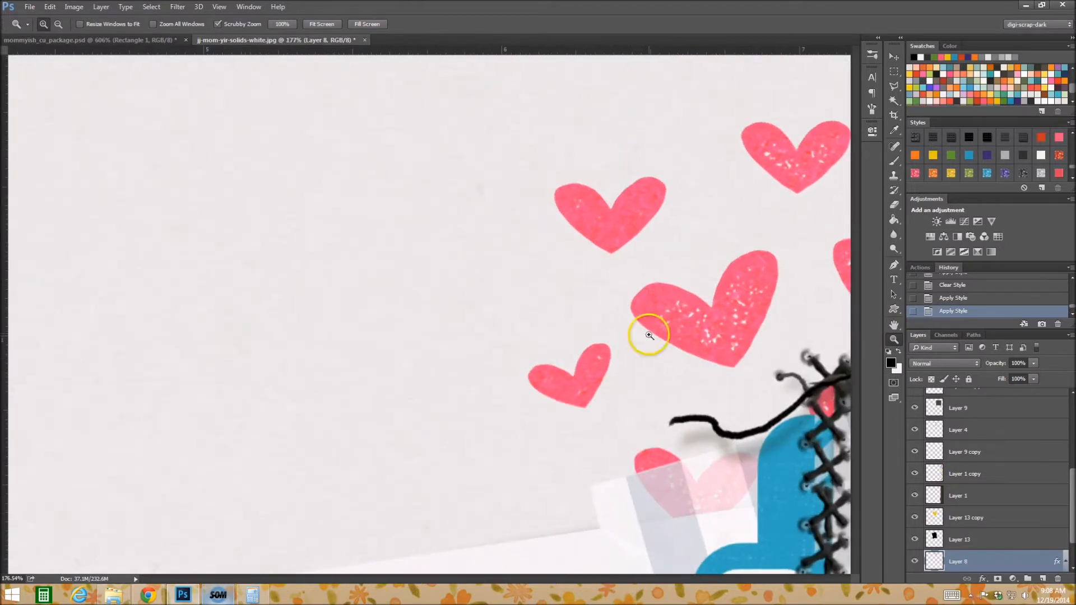
left_click(282, 24)
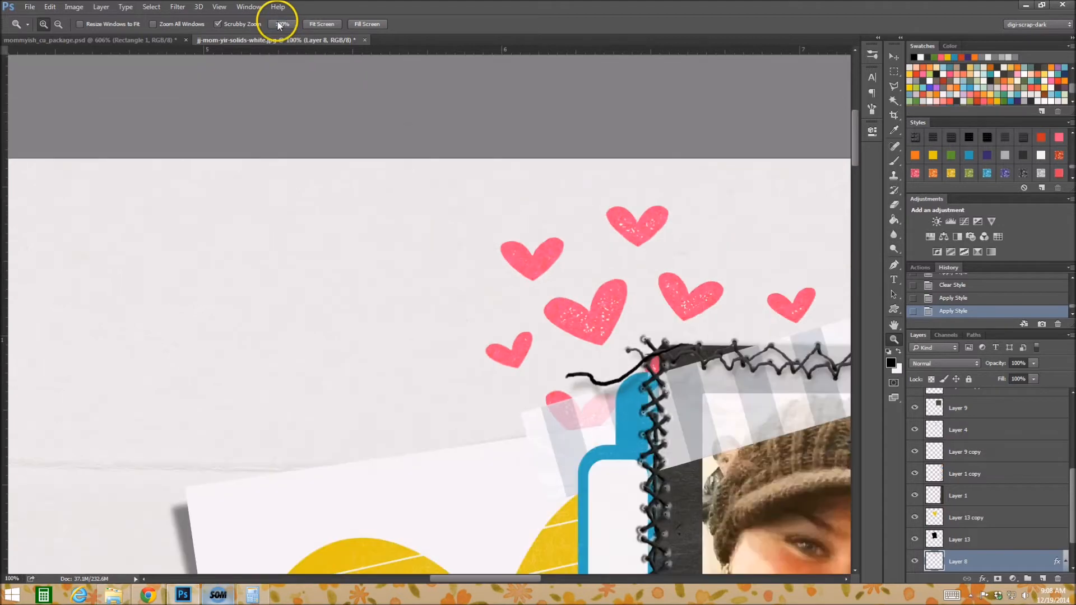
left_click_drag(444, 579, 497, 581)
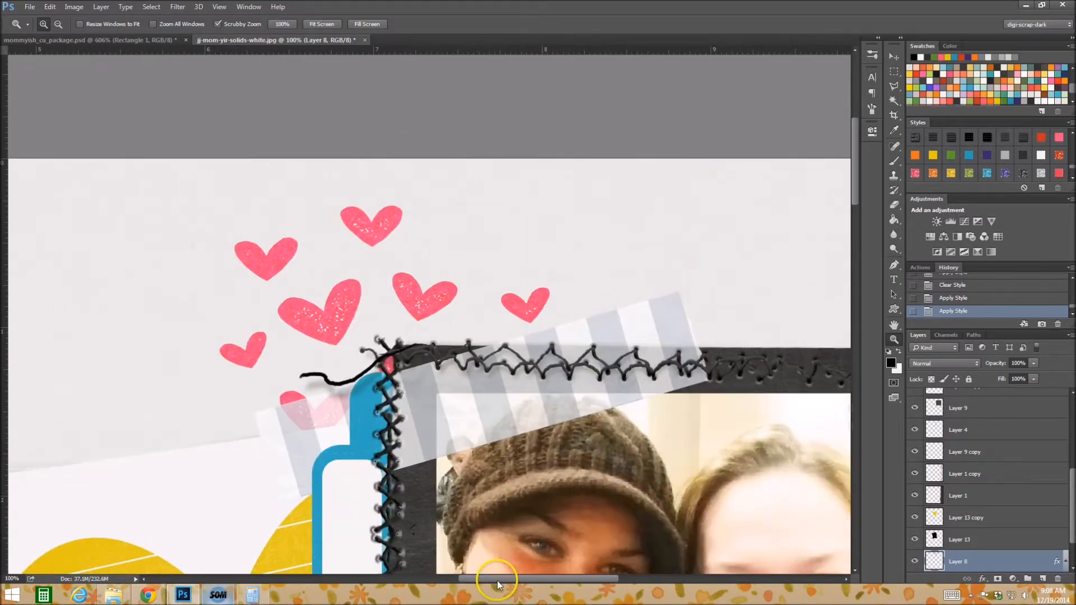
left_click(915, 174)
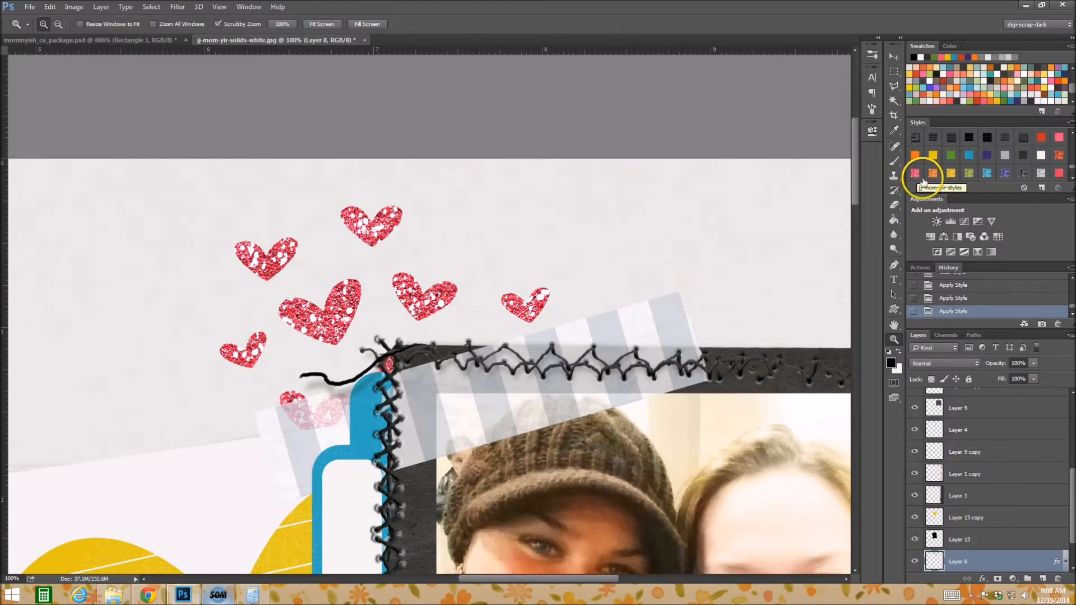
Try the orange, yellow, silver and dark glitter styles on the small hearts, ending with pink glitter.
left_click(934, 173)
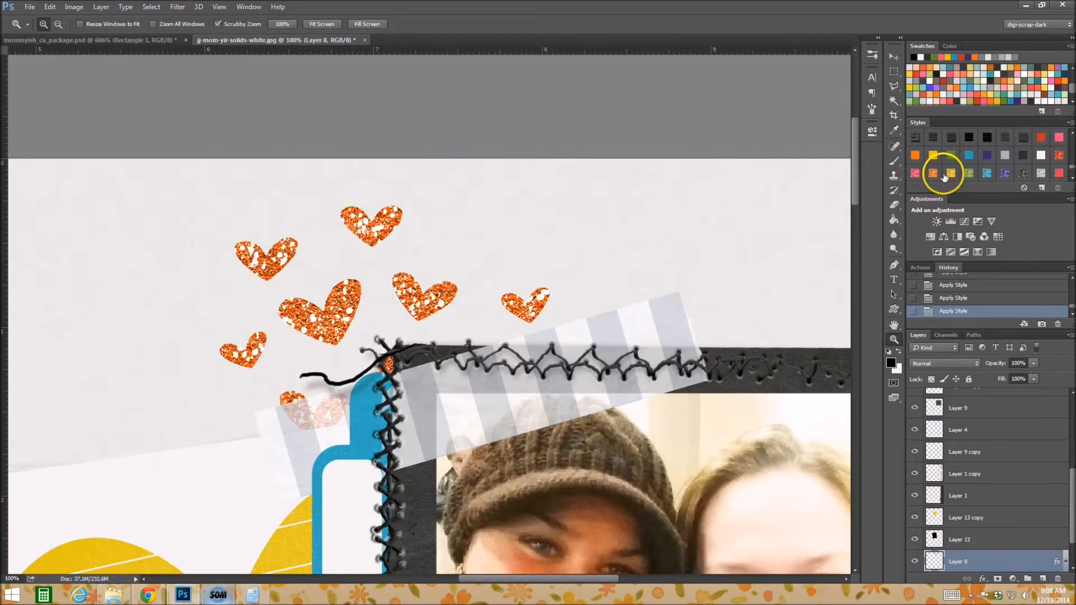
left_click(952, 173)
left_click(1043, 171)
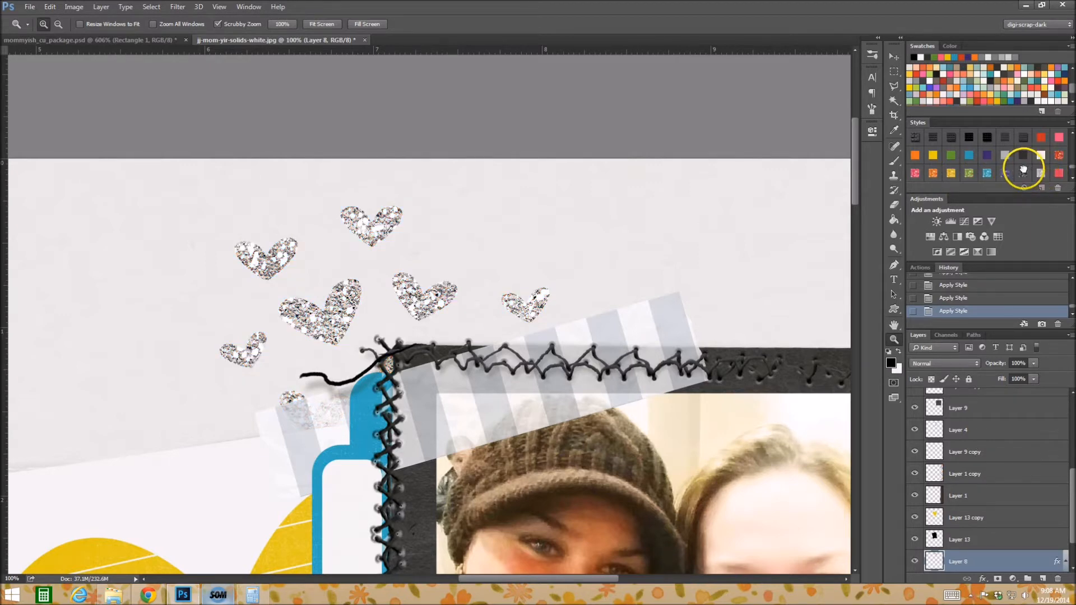
left_click(1003, 173)
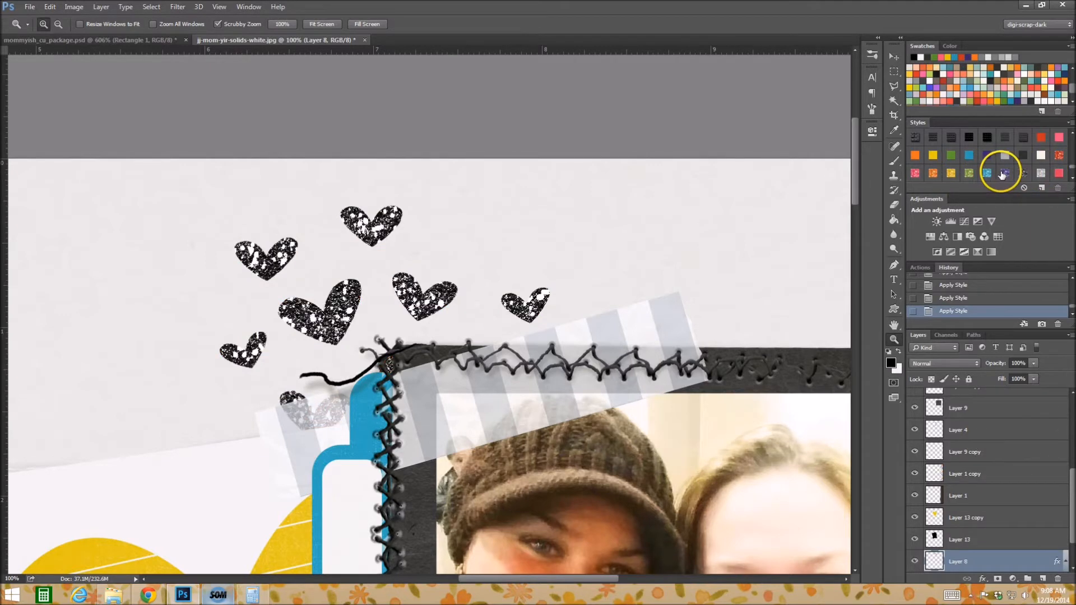
left_click(915, 173)
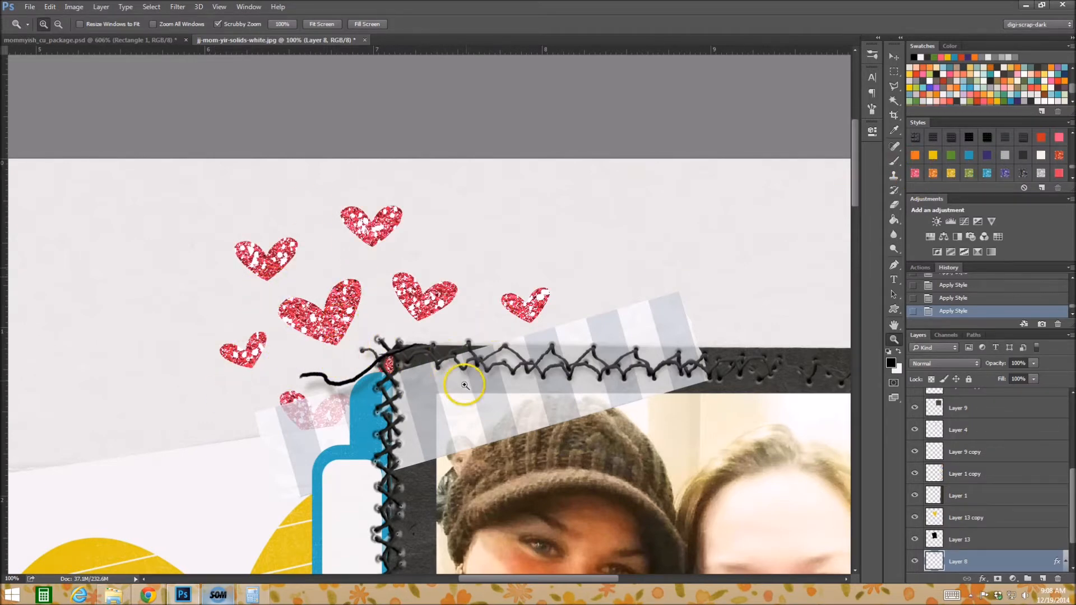
Clear the layer style from the small hearts to compare the plain artwork and reapply the pink glitter style.
scroll(487, 283, "down", 1)
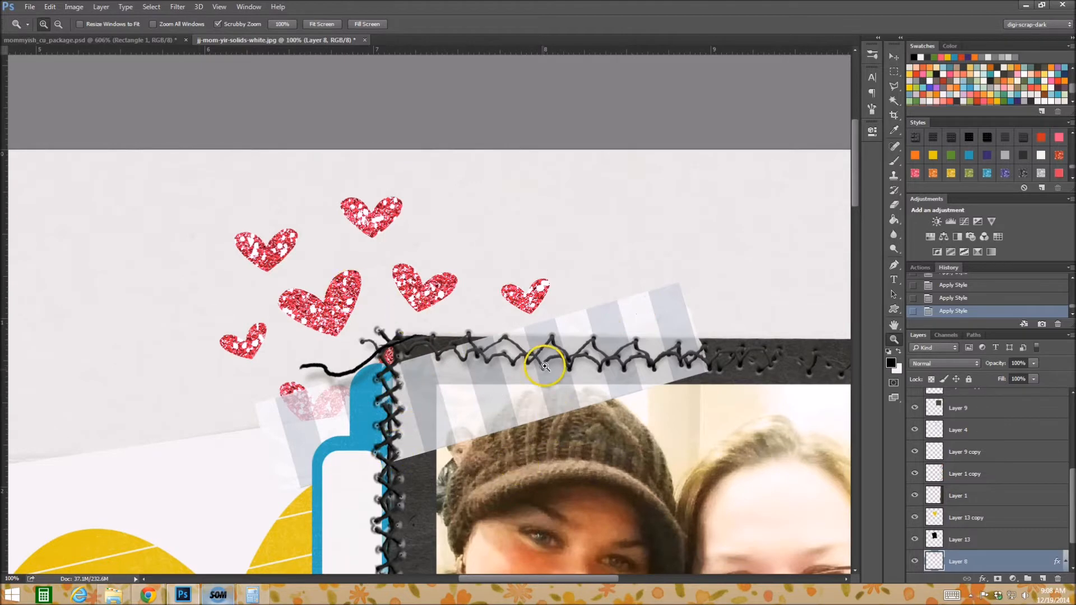
left_click_drag(545, 321, 483, 294)
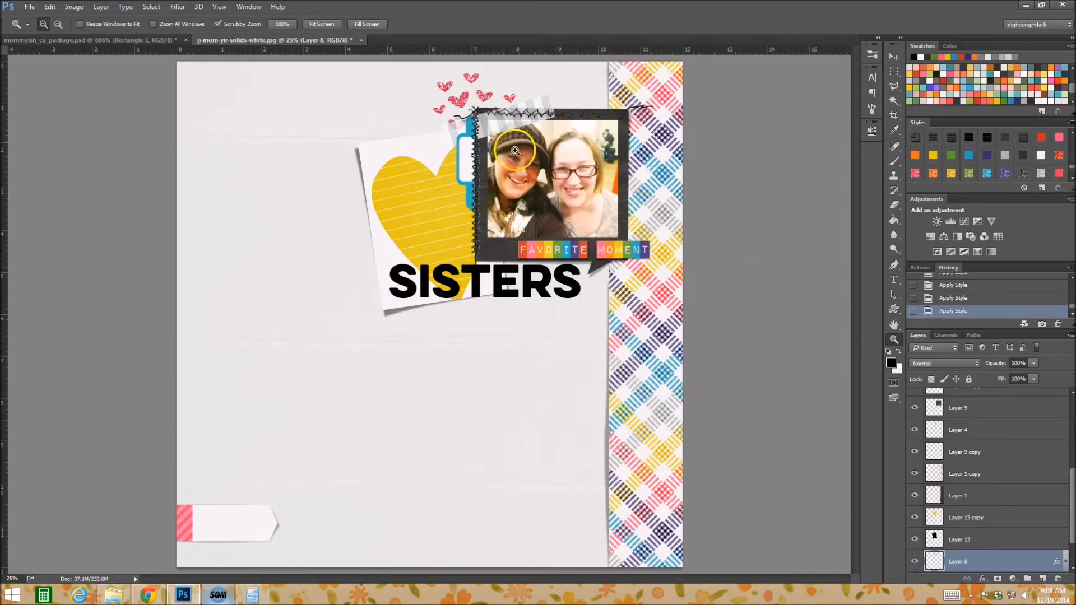
left_click_drag(460, 101, 487, 108)
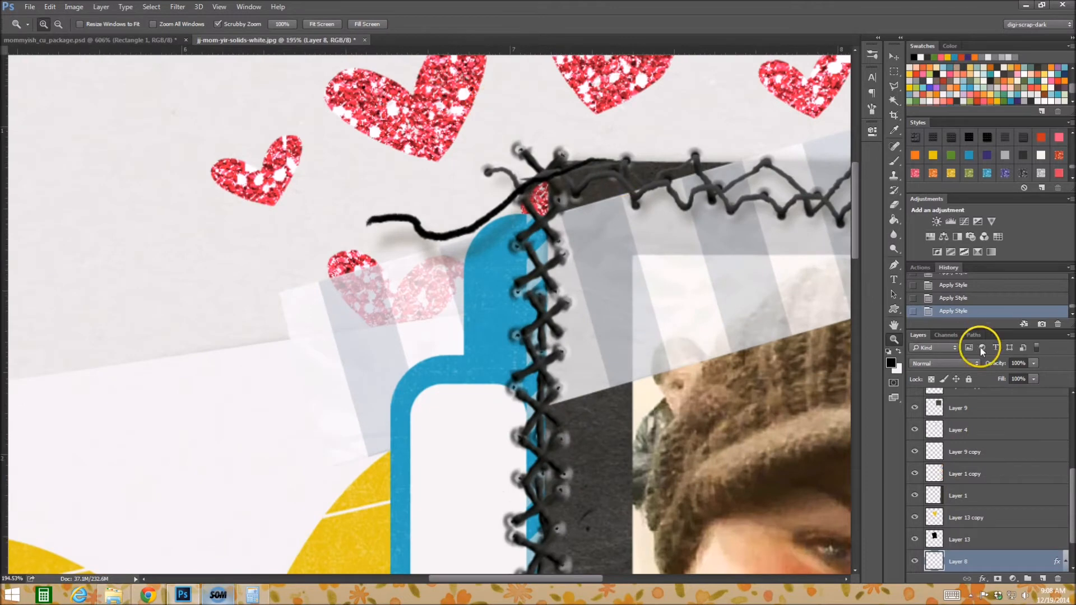
left_click(1023, 189)
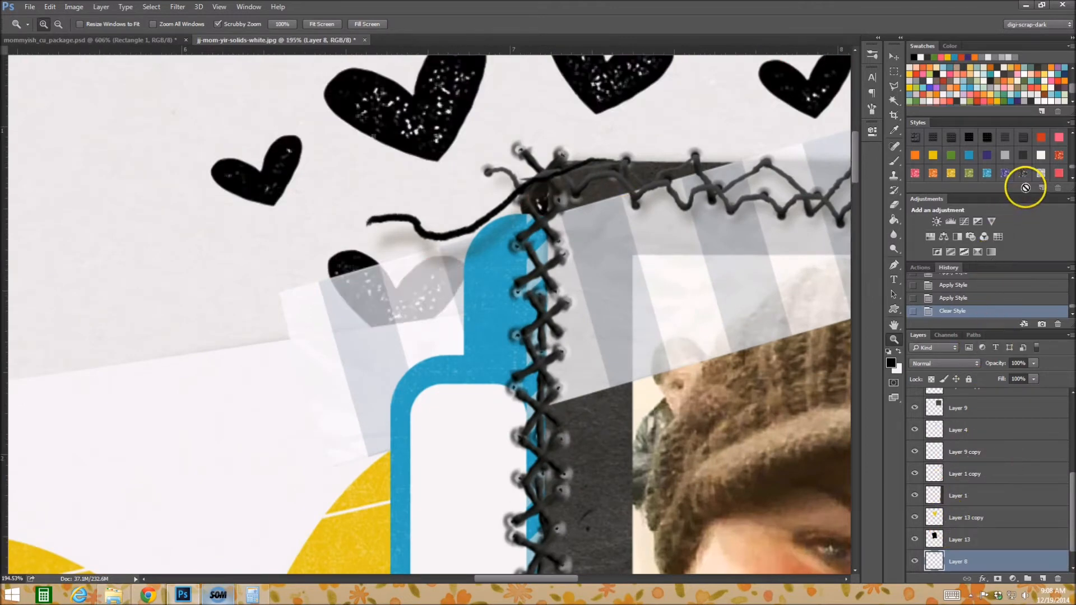
scroll(608, 300, "up", 3)
scroll(608, 300, "up", 1)
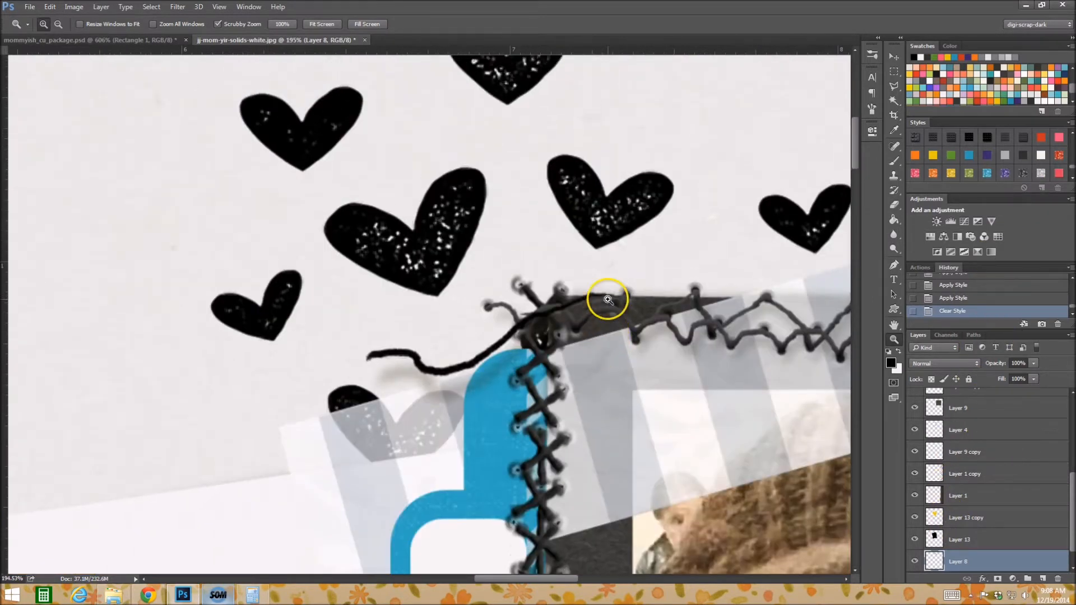
left_click(915, 174)
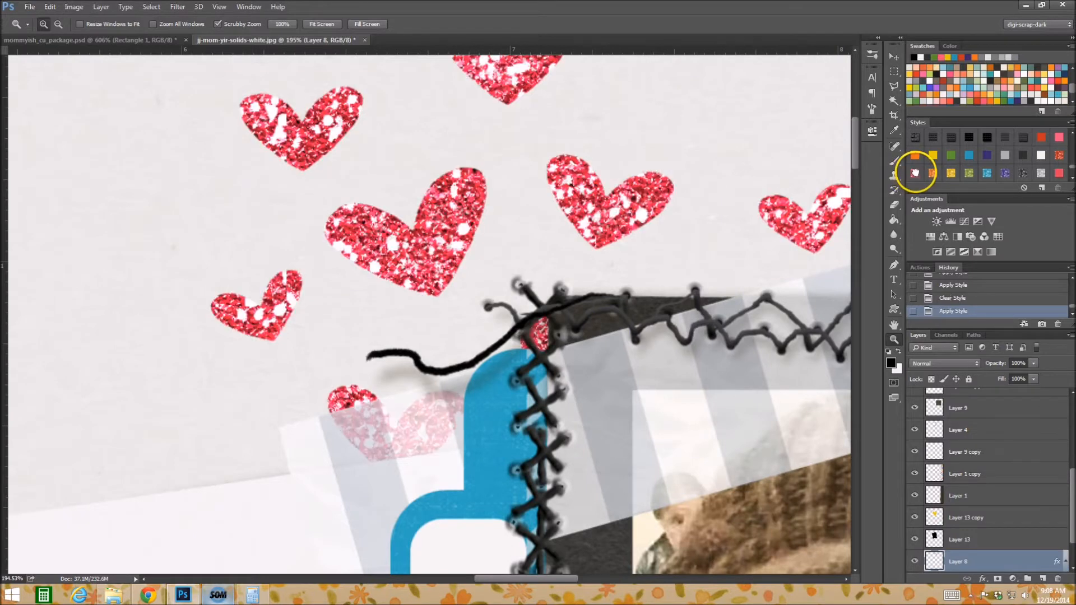
Select the SISTERS title text layer and try the solid yellow style on it, ending with the dark gray solid style.
left_click_drag(596, 372, 520, 354)
scroll(524, 381, "down", 5)
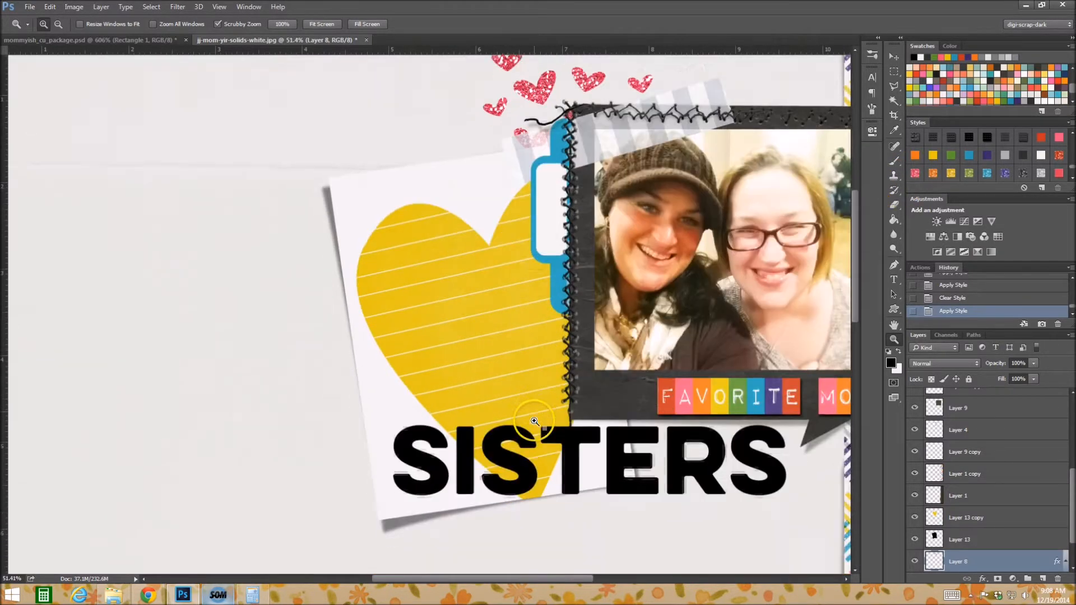
left_click_drag(510, 581, 544, 577)
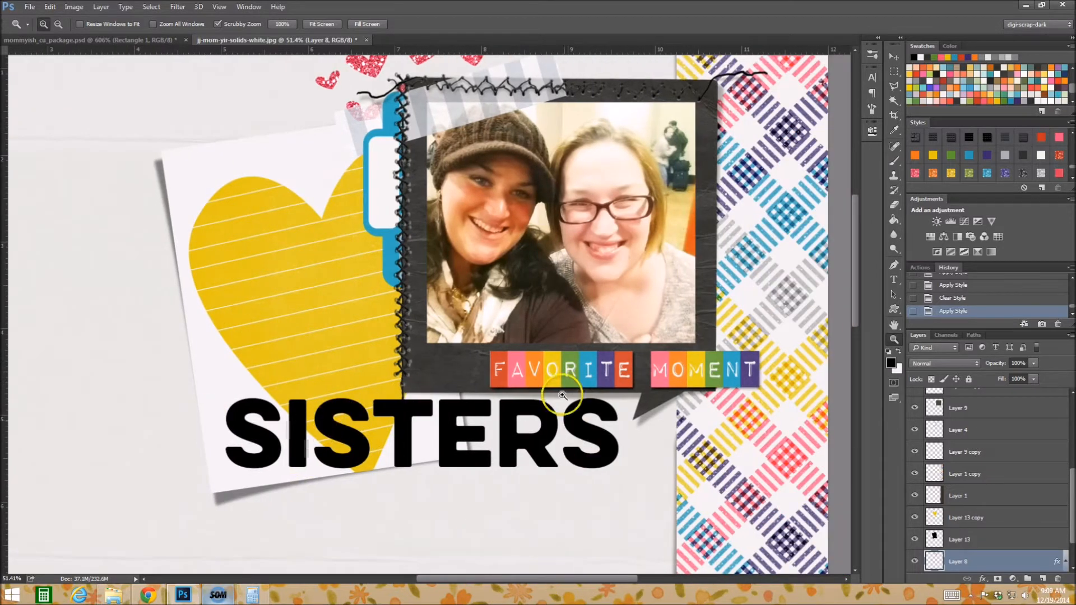
left_click(893, 279)
left_click(508, 445)
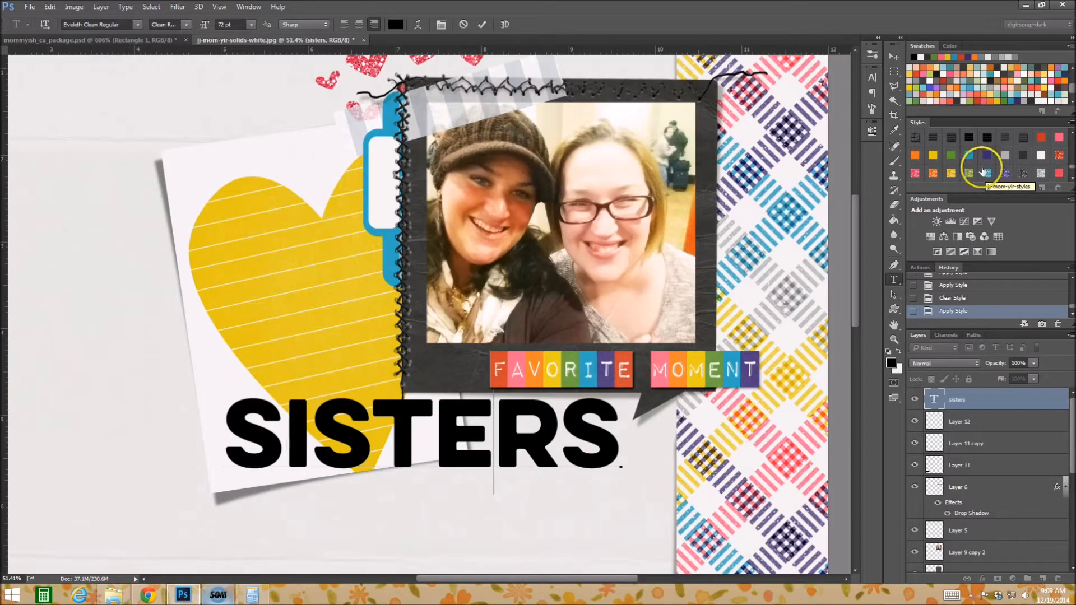
scroll(972, 153, "down", 1)
scroll(955, 150, "up", 1)
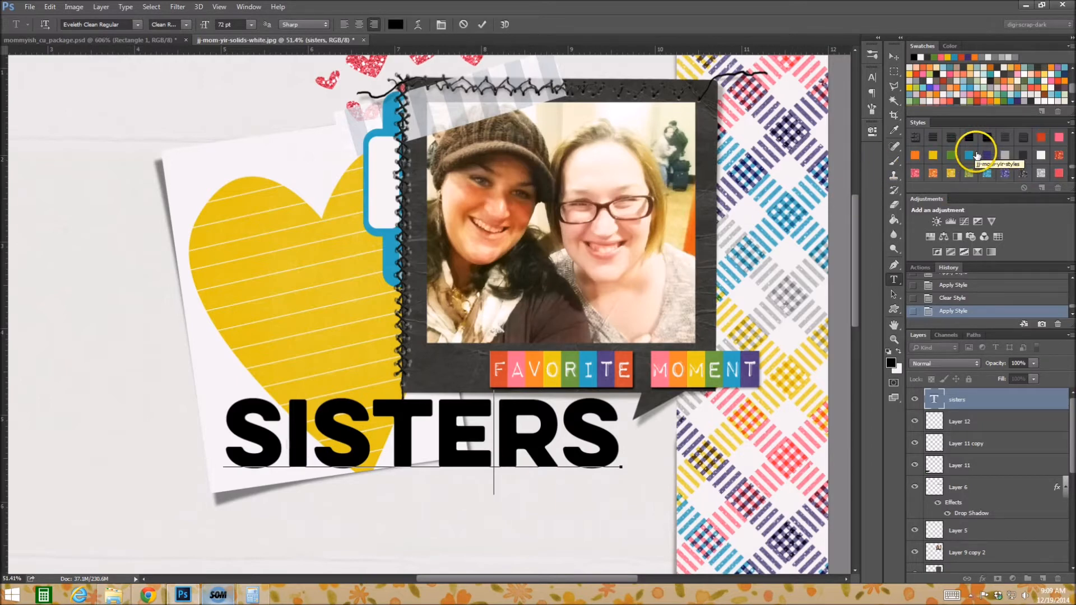
left_click(933, 156)
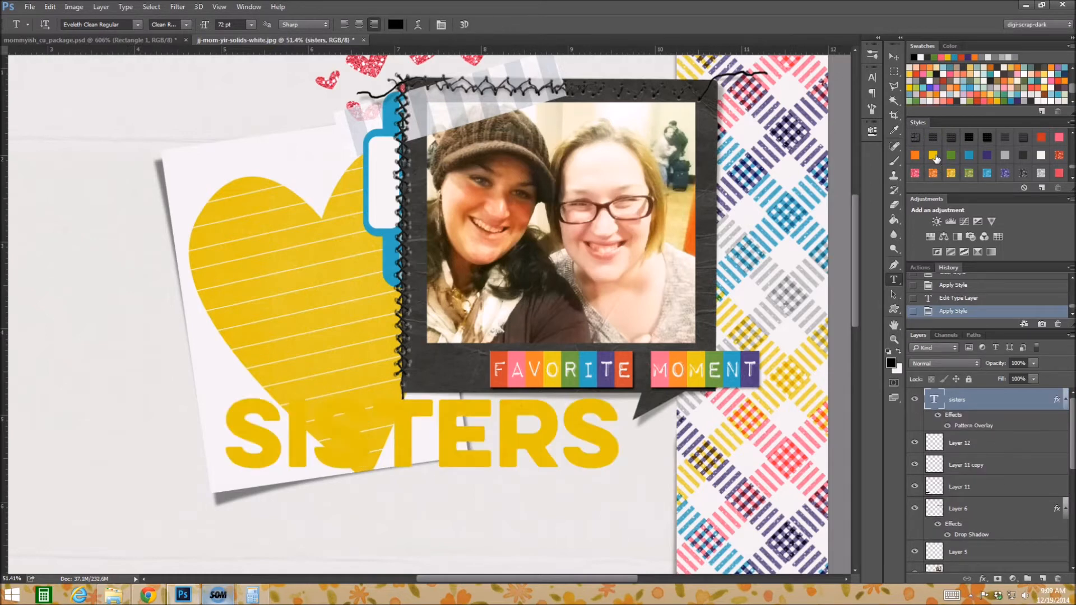
left_click(1023, 156)
Apply the translucent blue beveled style with a drop shadow to the SISTERS title, ending with its variant without the shadow.
scroll(1021, 157, "down", 2)
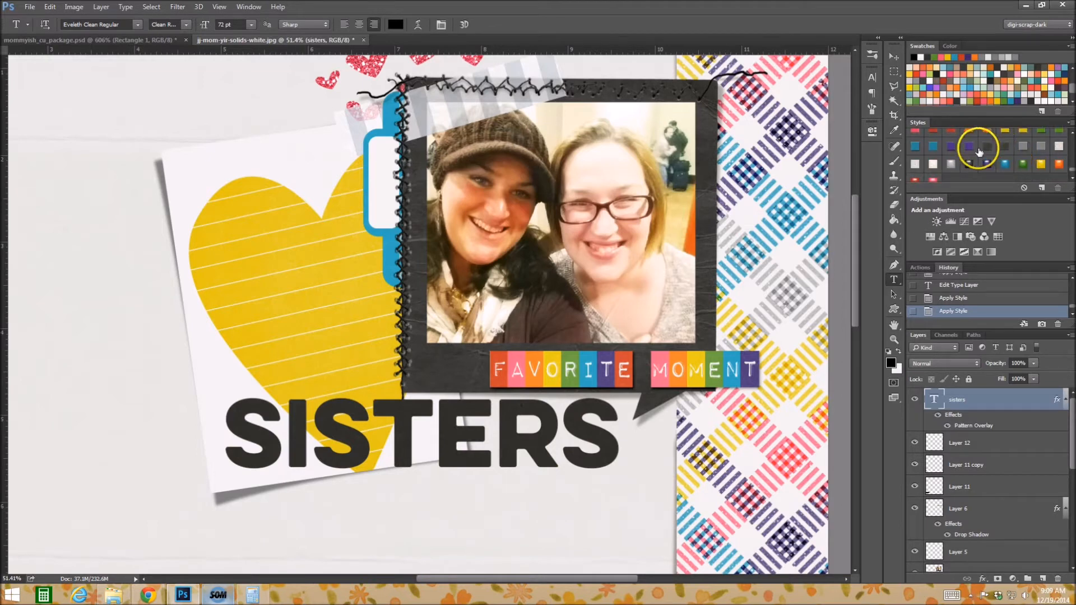
left_click(915, 147)
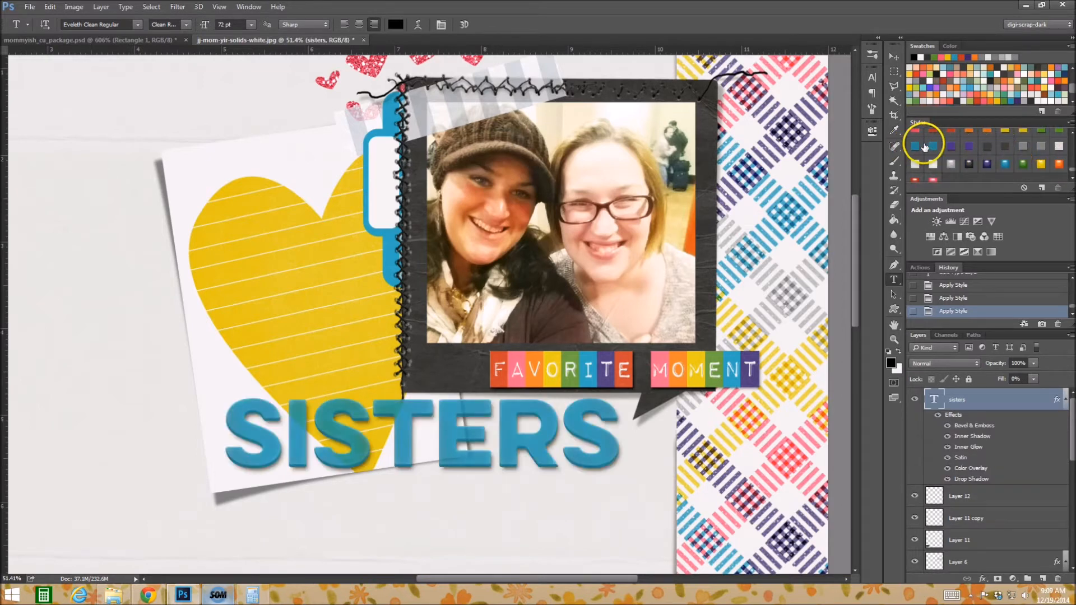
left_click(934, 147)
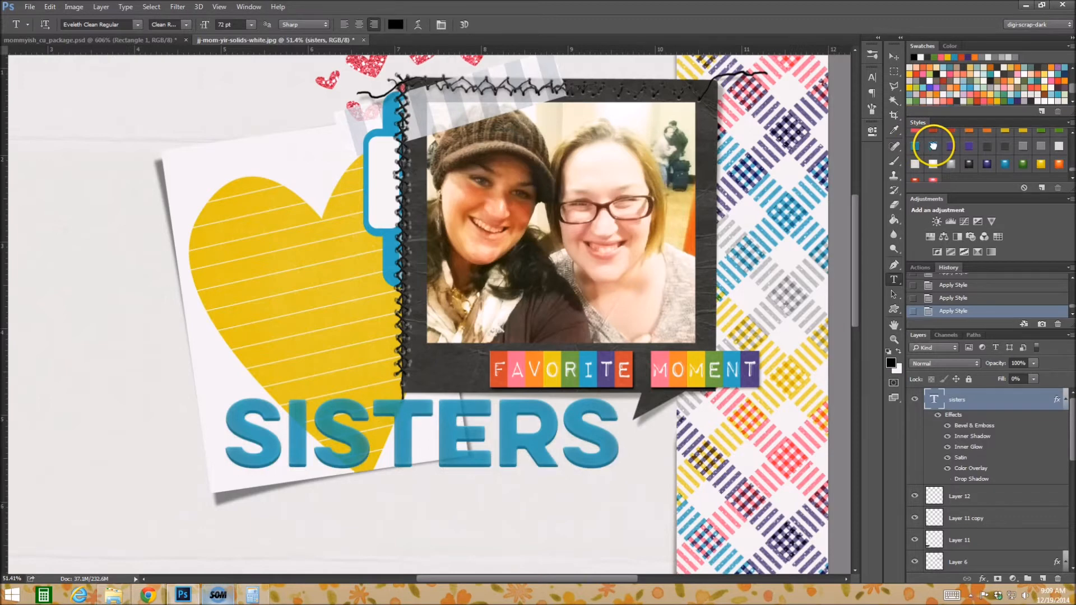
Apply the translucent blue style with a drop shadow to the SISTERS title, ending with the glossy blue beveled style.
left_click(915, 146)
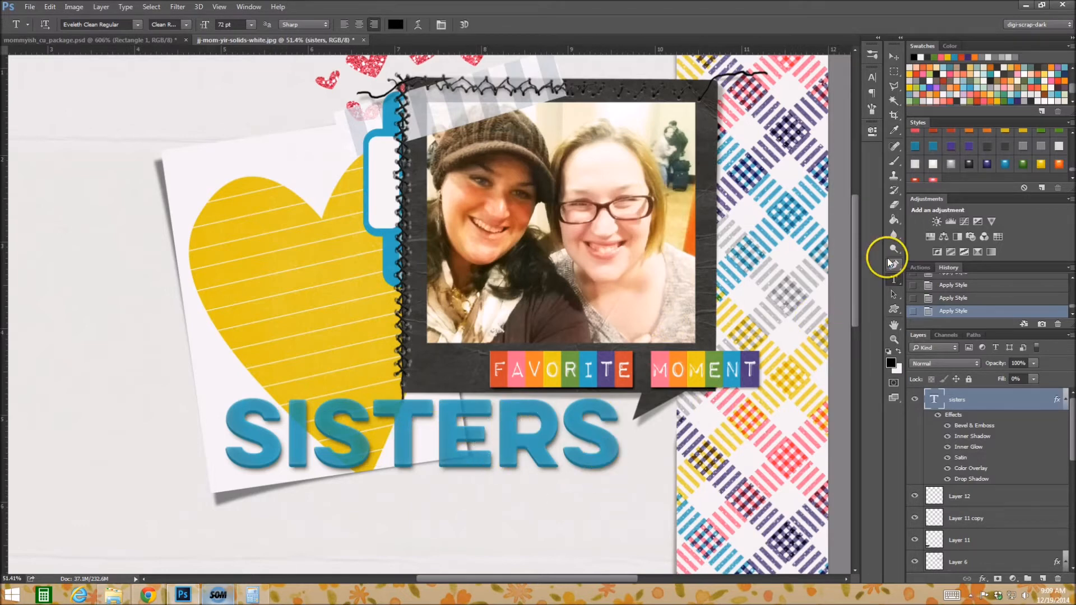
left_click(1005, 163)
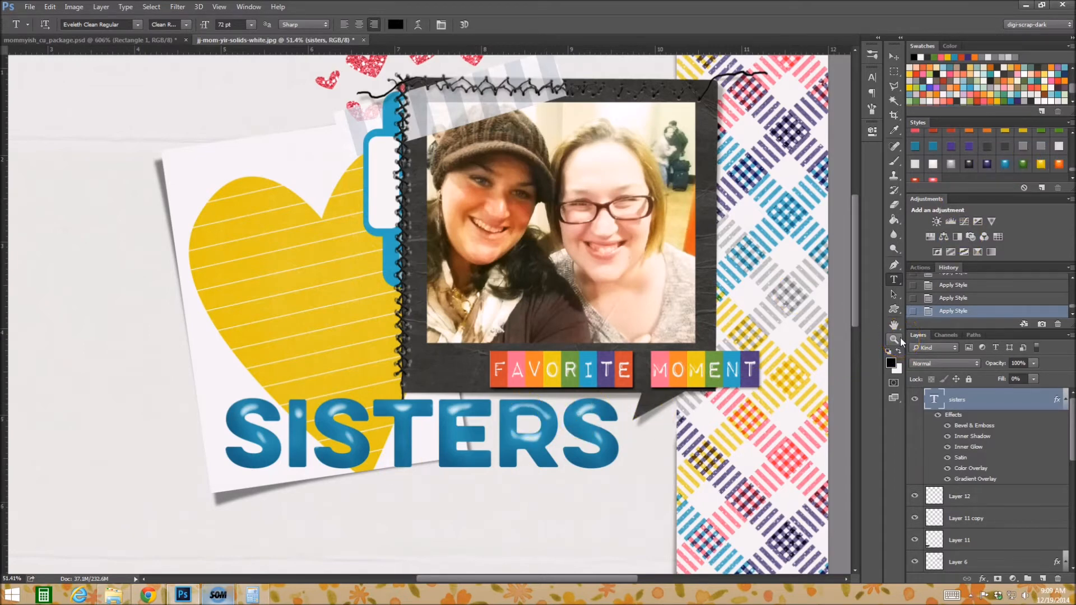
Try smaller Bevel & Emboss sizes in the SISTERS title's layer style and discard the changes.
double_click(1007, 400)
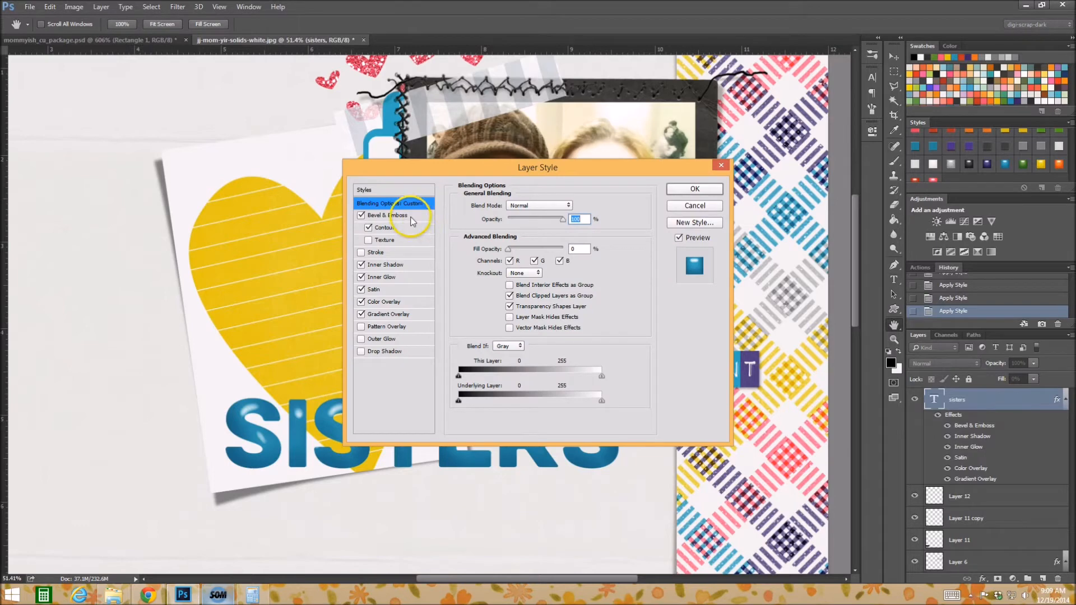
left_click(424, 216)
left_click_drag(544, 172, 783, 236)
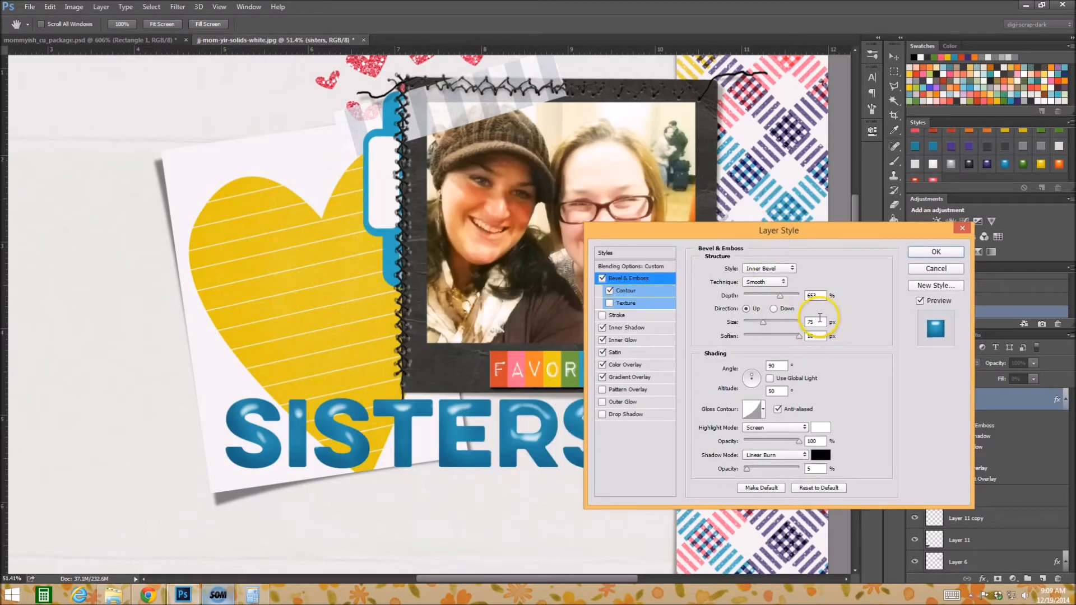
left_click_drag(765, 323, 764, 323)
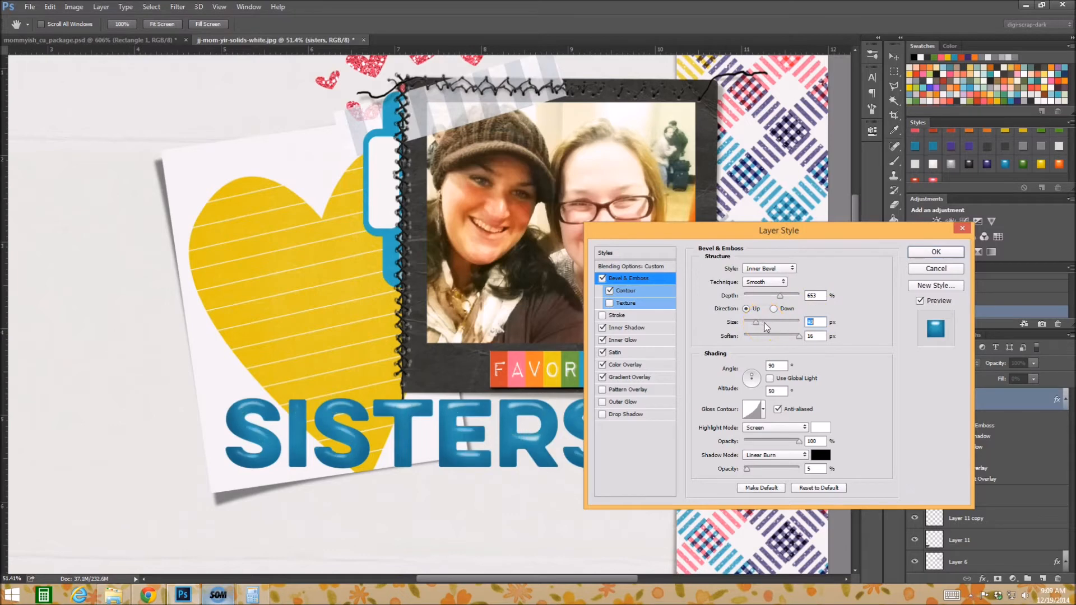
key("Up")
key("Up")
key("Up")
key("Up")
key("Down")
key("Down")
key("Down")
key("Down")
key("Down")
key("Down")
key("Down")
key("Down")
key("Down")
key("Down")
key("Down")
key("Down")
key("Down")
key("Down")
left_click_drag(752, 323, 756, 323)
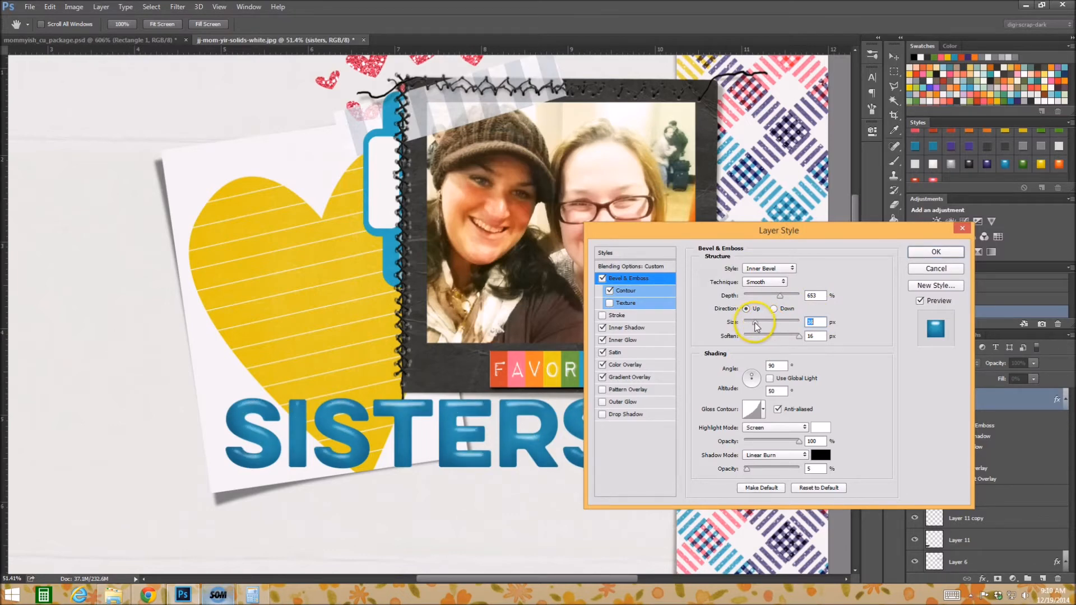
left_click(957, 271)
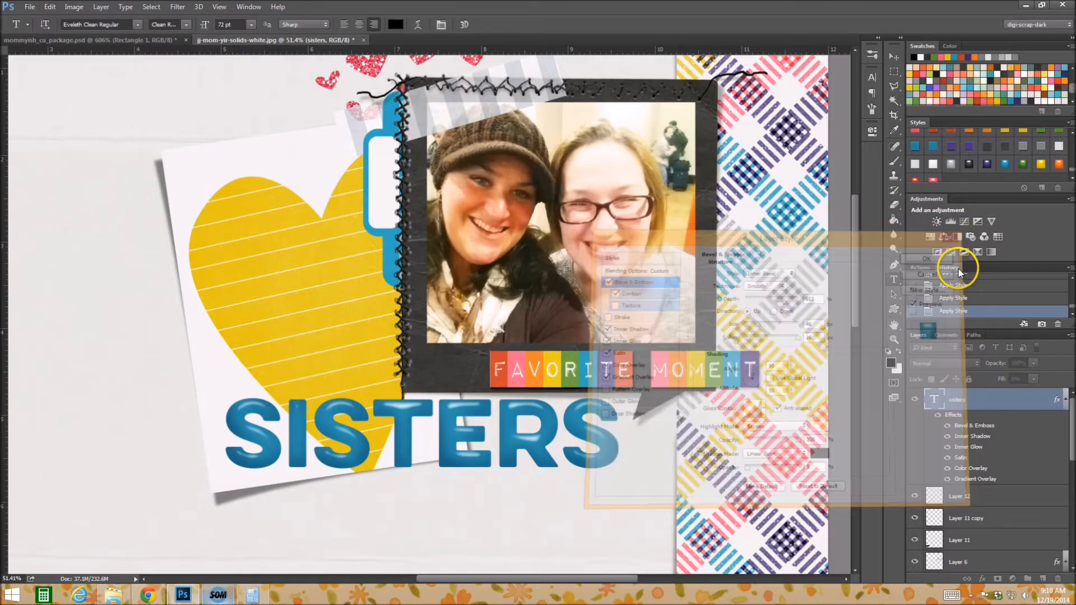
Enlarge the SISTERS title down and to the left with Free Transform to about 7.98 in wide and 2.09 in high.
left_click(894, 339)
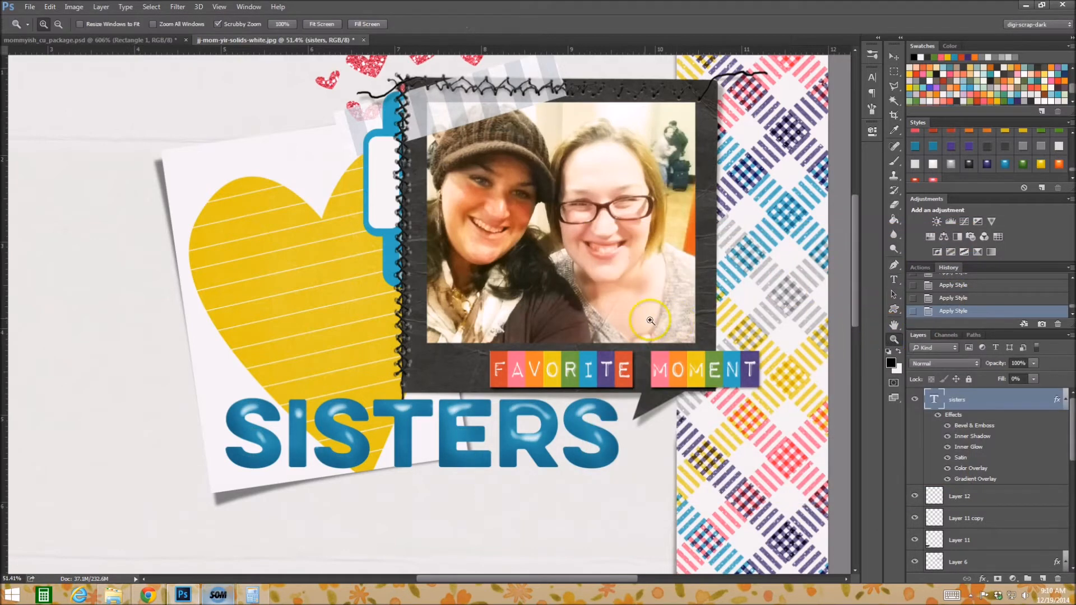
left_click(533, 319, "alt")
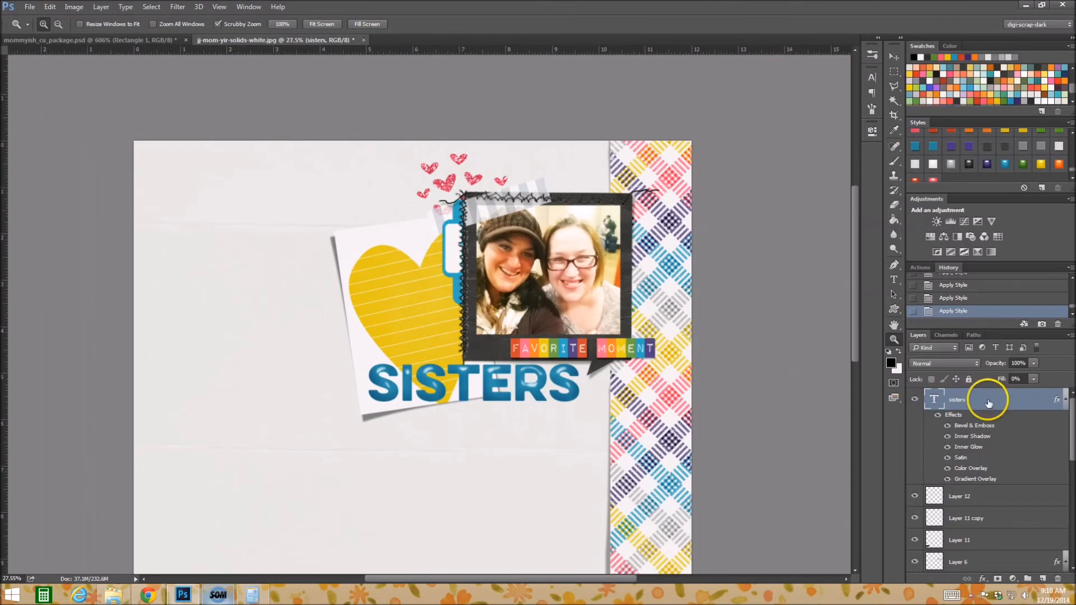
key("ctrl+t")
left_click_drag(367, 415, 287, 453)
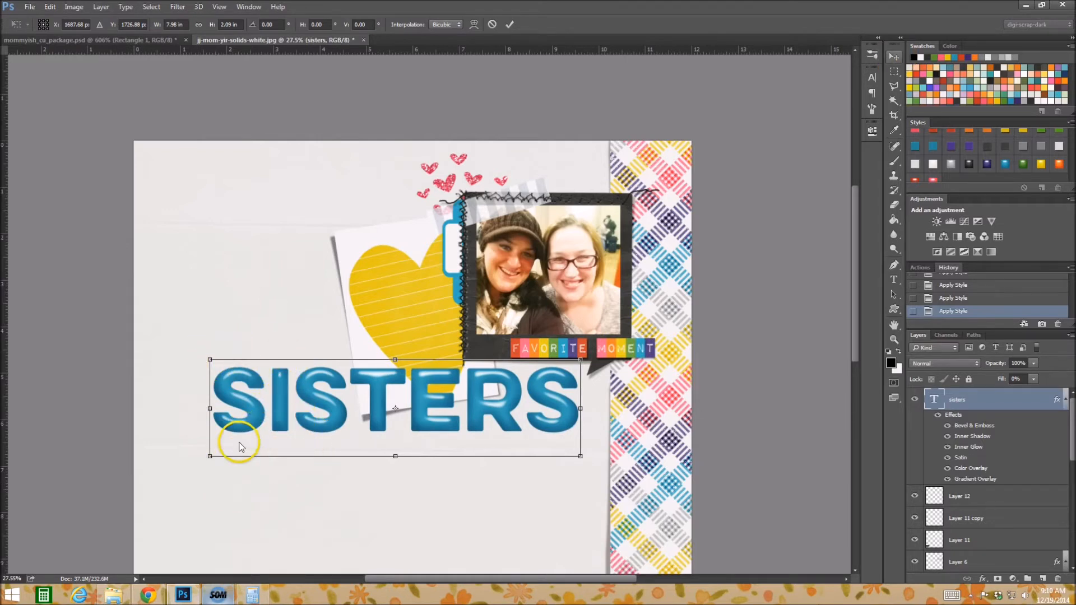
left_click(896, 54)
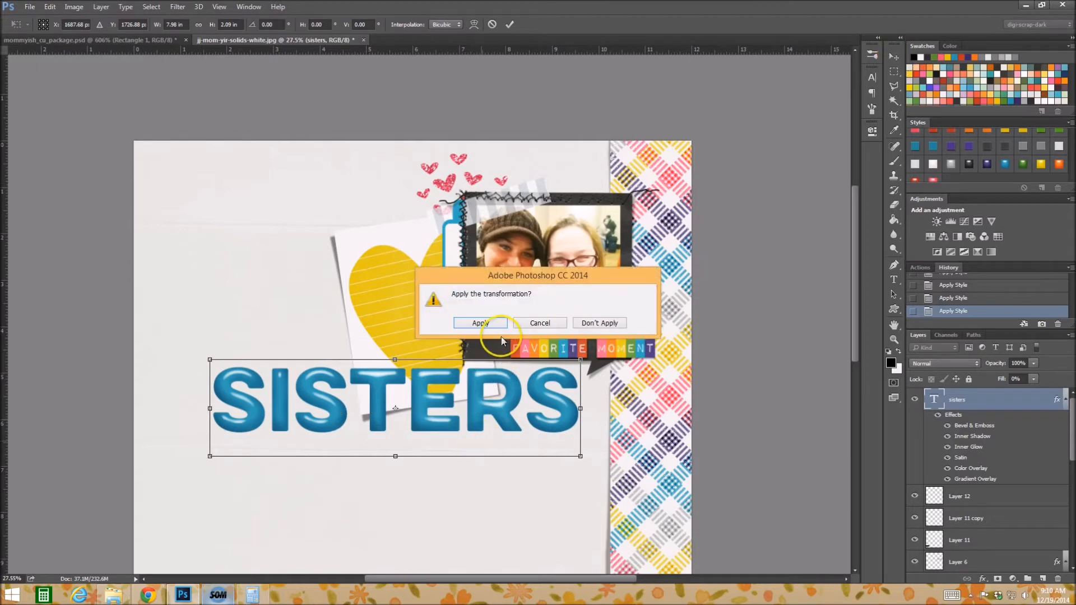
left_click(489, 324)
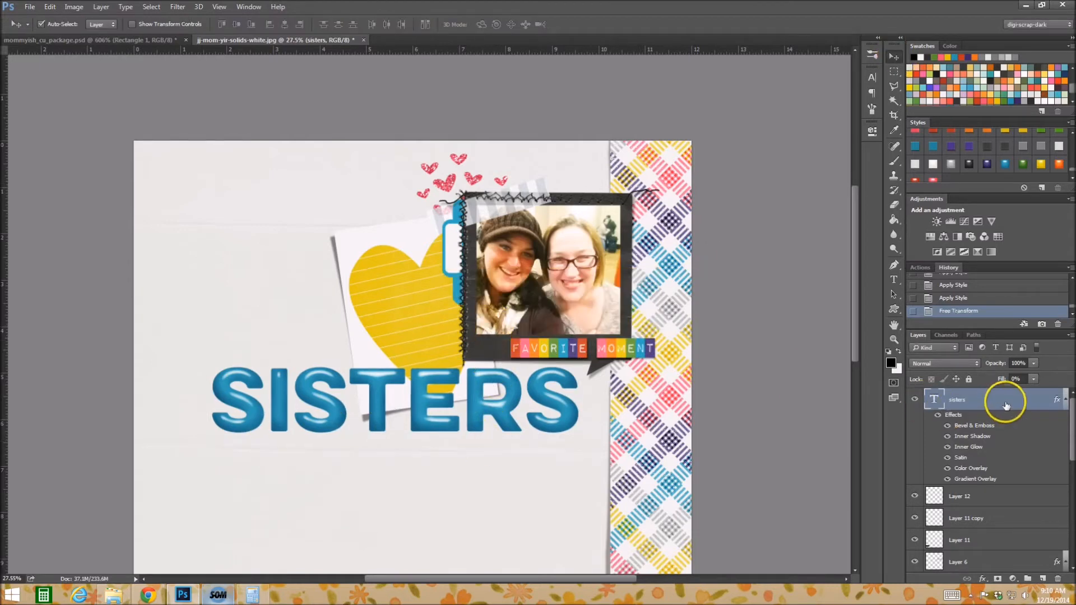
Rasterize the SISTERS title's layer style and scale the title down to about 4.16 in wide and 0.74 in high.
right_click(1006, 403)
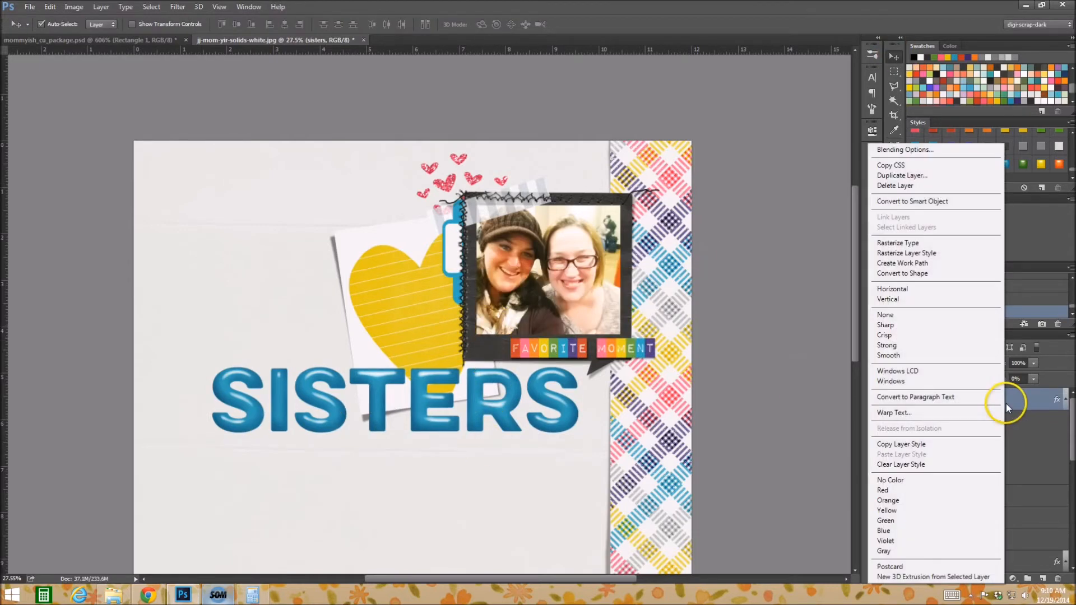
left_click(946, 259)
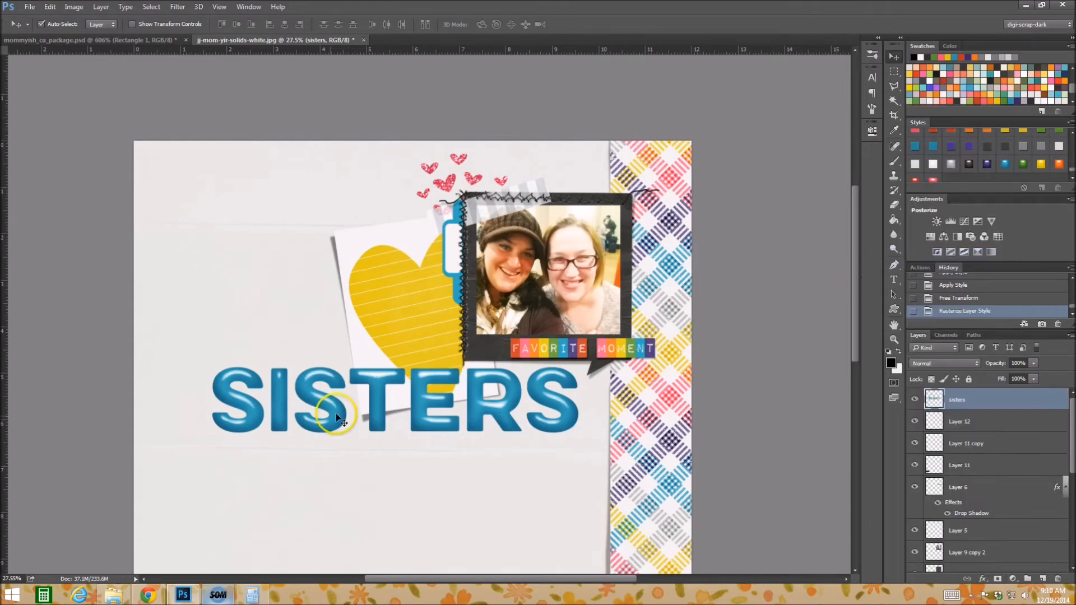
key("ctrl+t")
left_click_drag(211, 433, 377, 367)
left_click(896, 52)
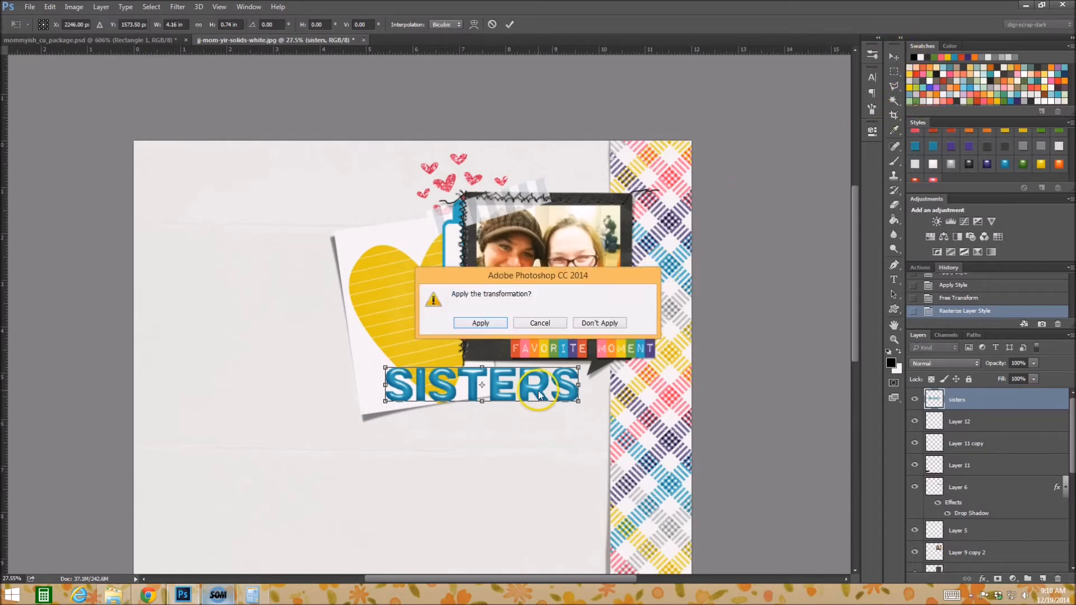
left_click(482, 323)
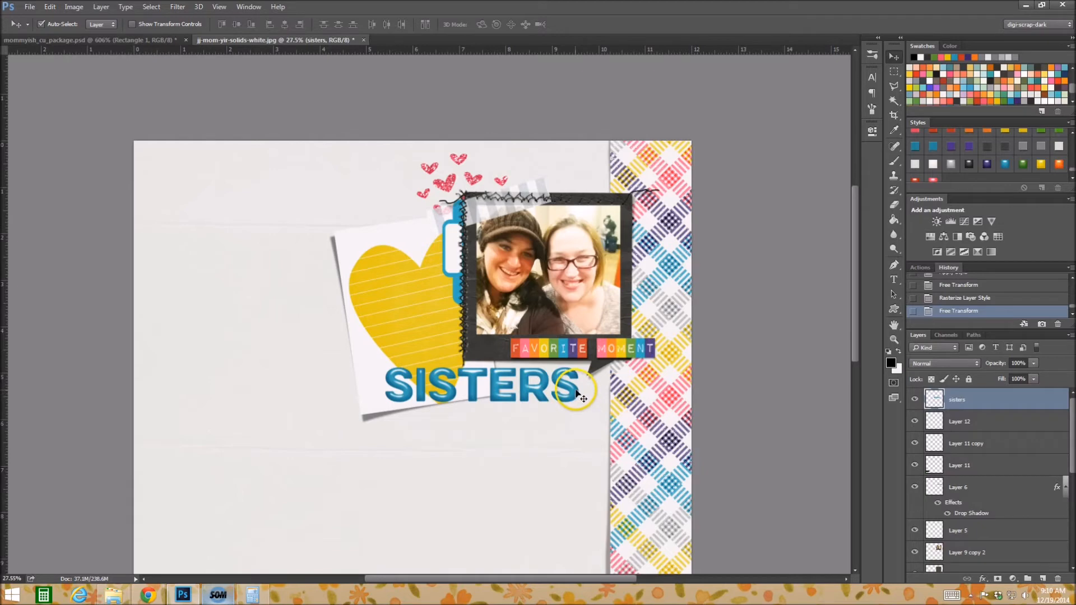
Apply a drop shadow style from the loaded styles to the rasterized SISTERS title.
scroll(998, 147, "down", 5)
scroll(1001, 150, "down", 8)
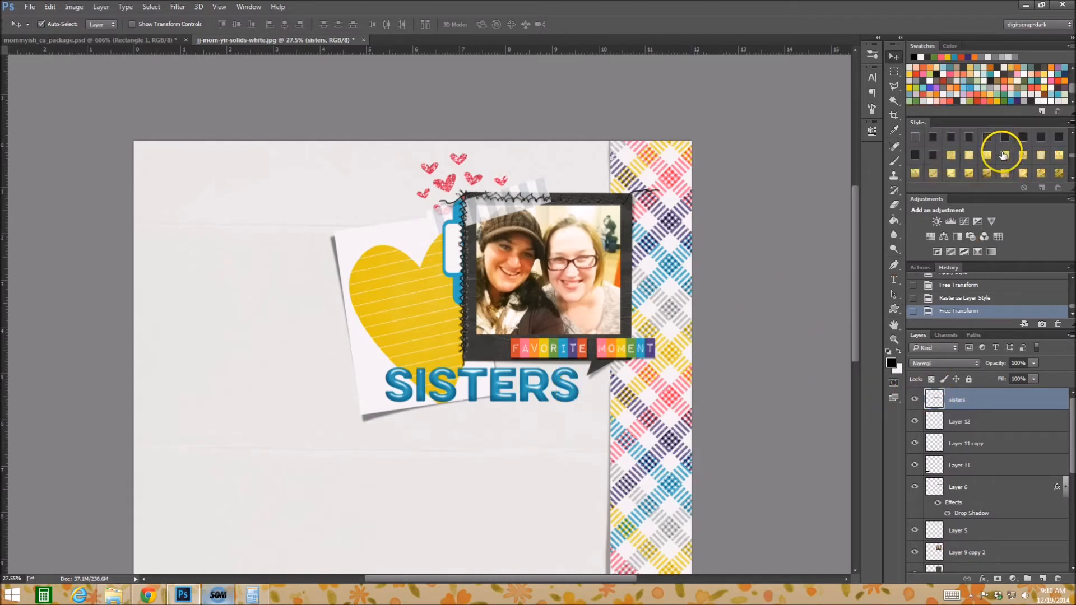
scroll(1003, 158, "down", 6)
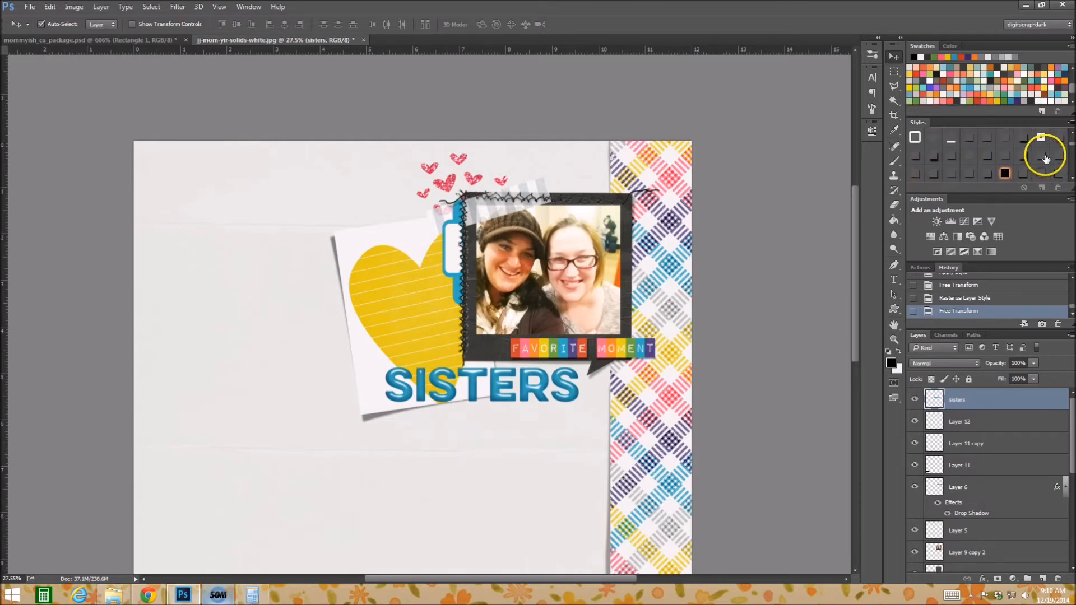
left_click(1044, 156)
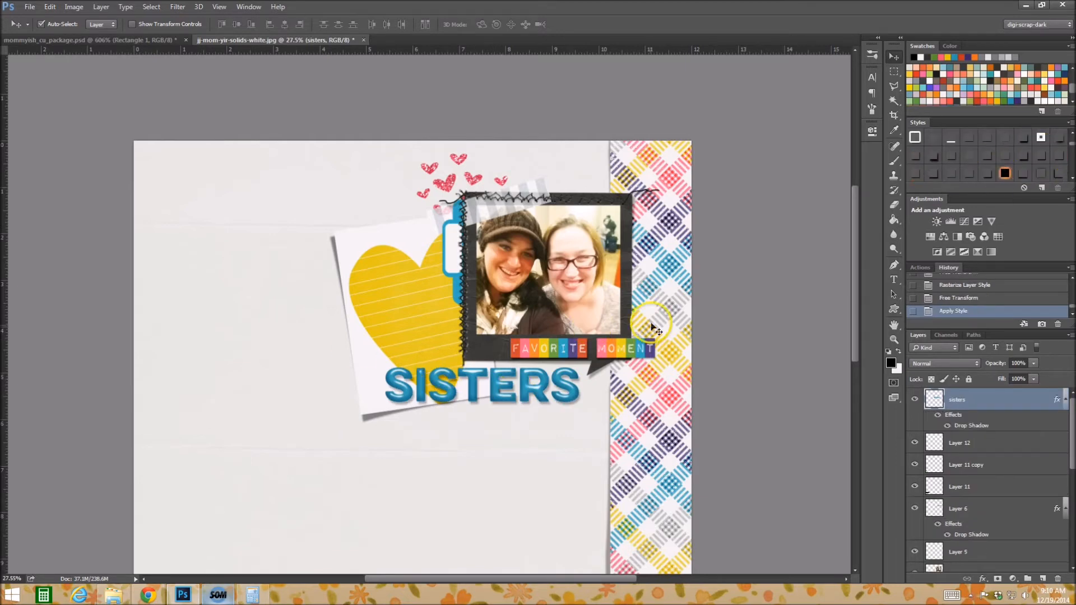
scroll(868, 370, "down", 1)
scroll(1010, 152, "down", 10)
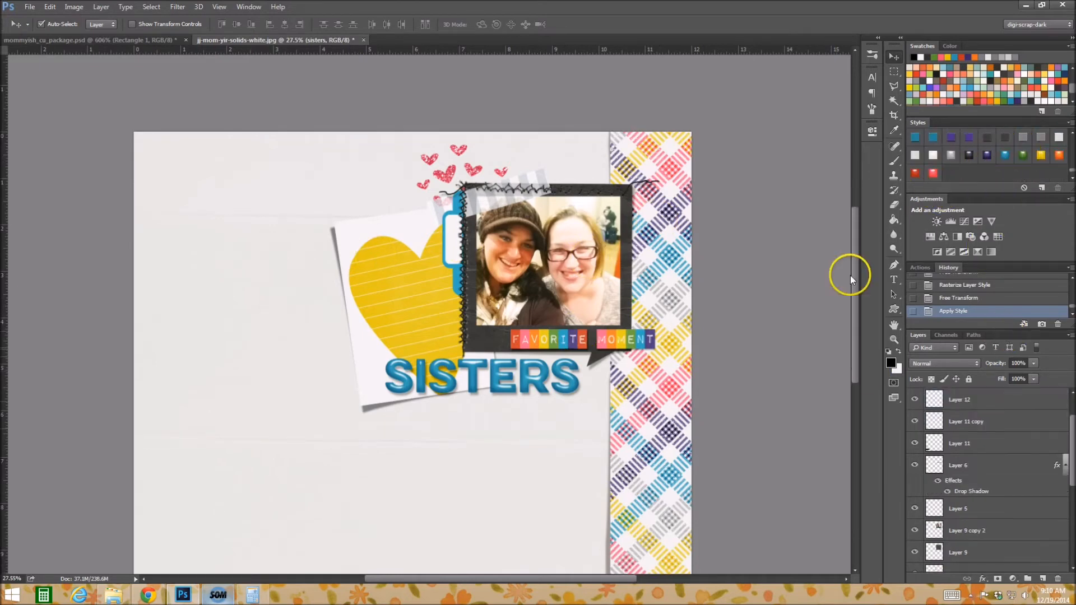
scroll(855, 338, "down", 5)
left_click_drag(856, 338, 855, 245)
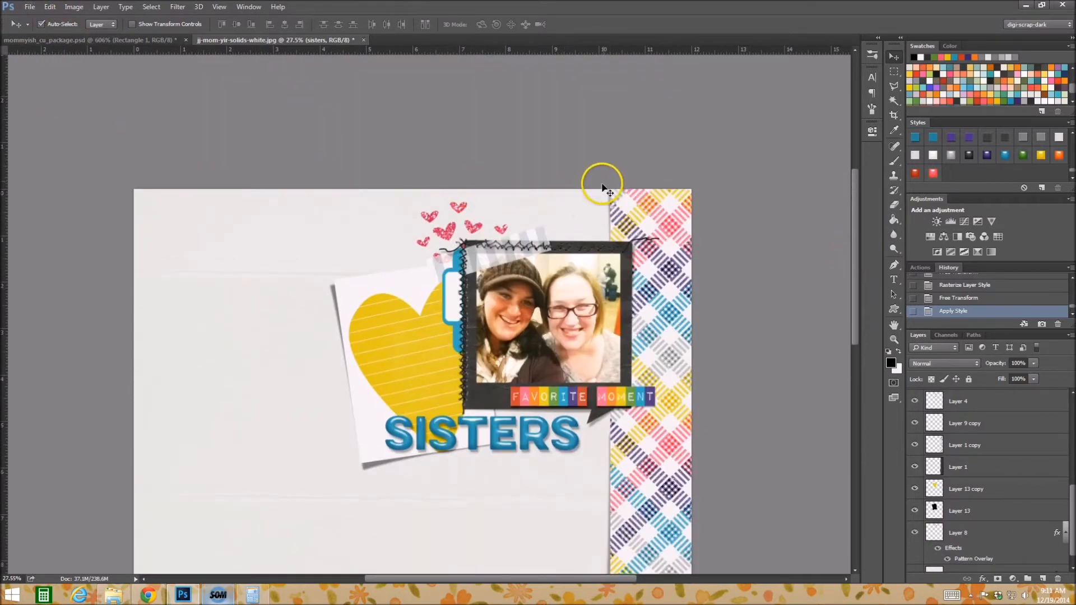
Open the mom-jj-yir-wa1_wedid word art from the YEAR IN REVIEW, DAY3, jj-mom-yir-wa1 folder.
left_click(28, 7)
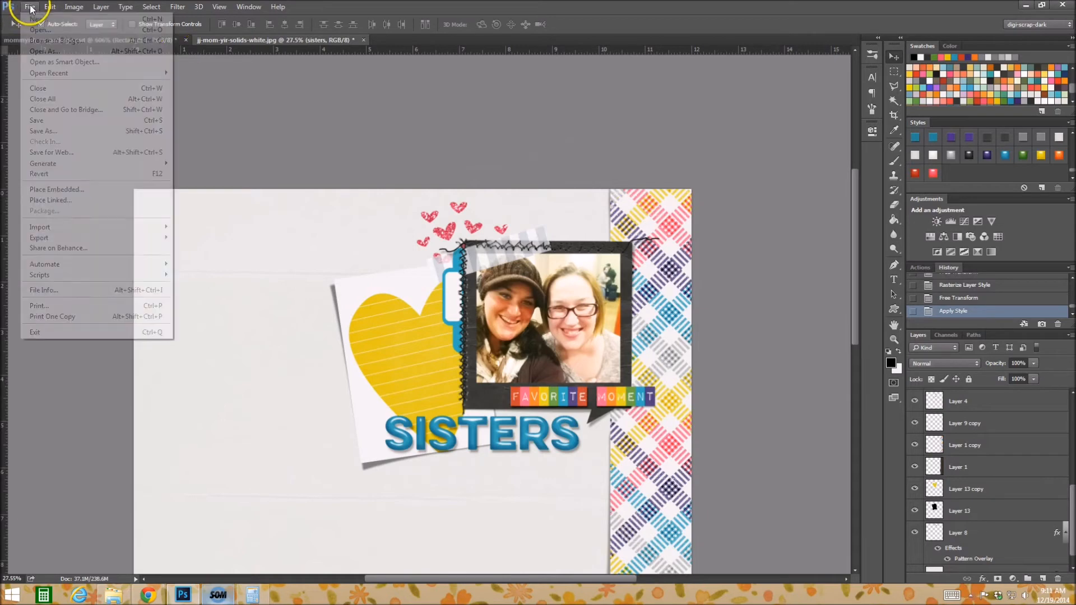
left_click(47, 31)
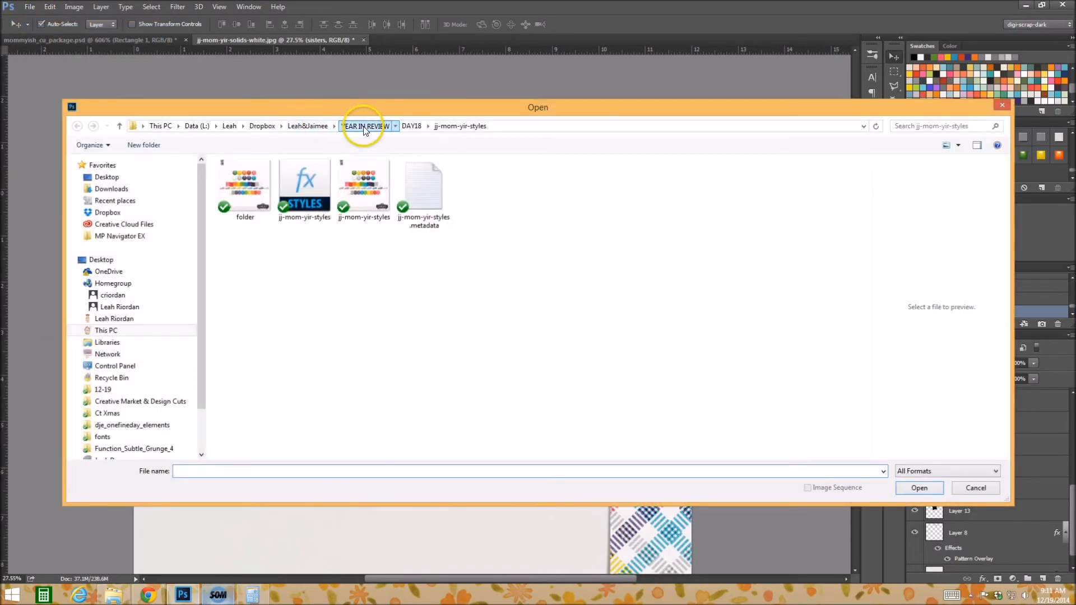
left_click(343, 126)
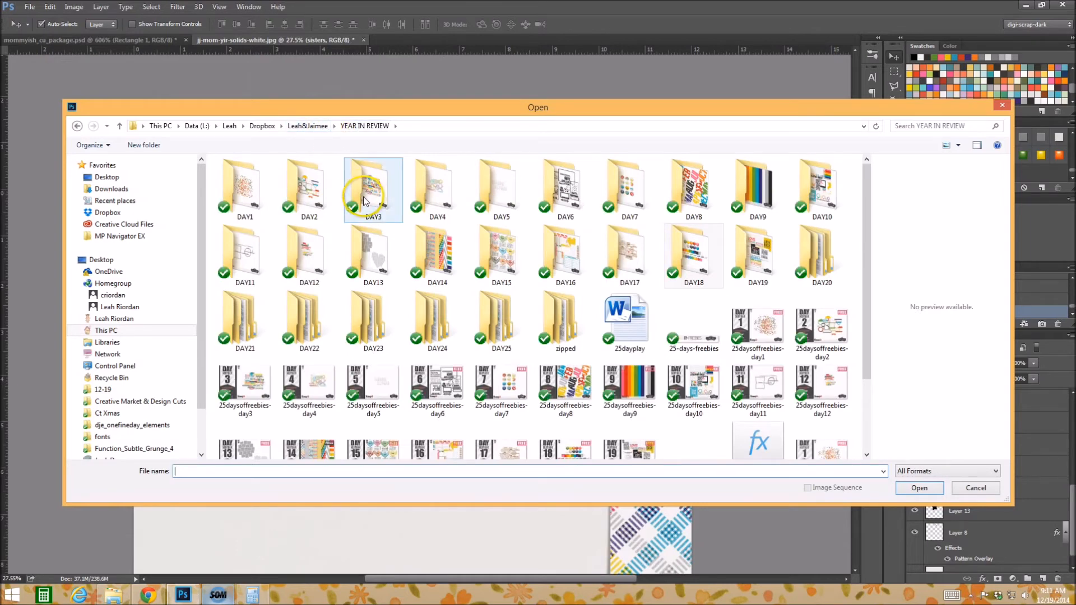
left_click(320, 199)
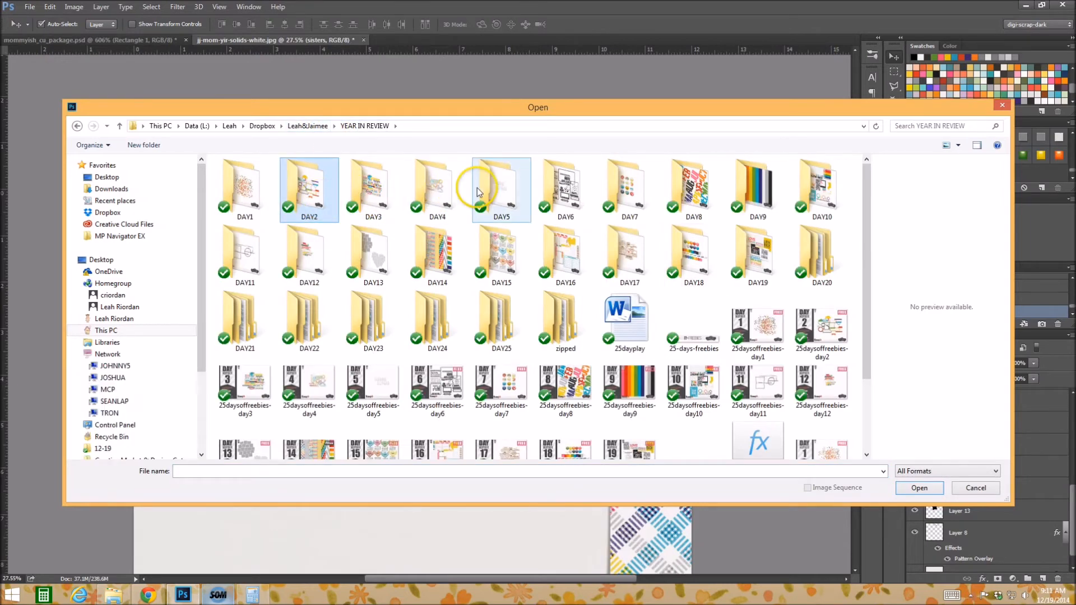
double_click(356, 193)
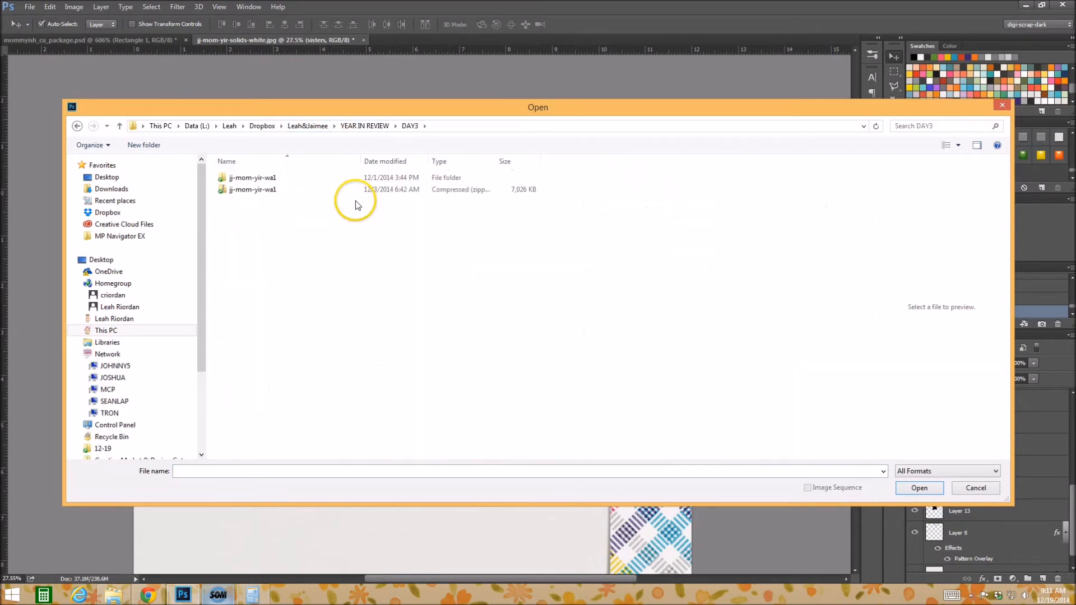
double_click(269, 177)
left_click(364, 350)
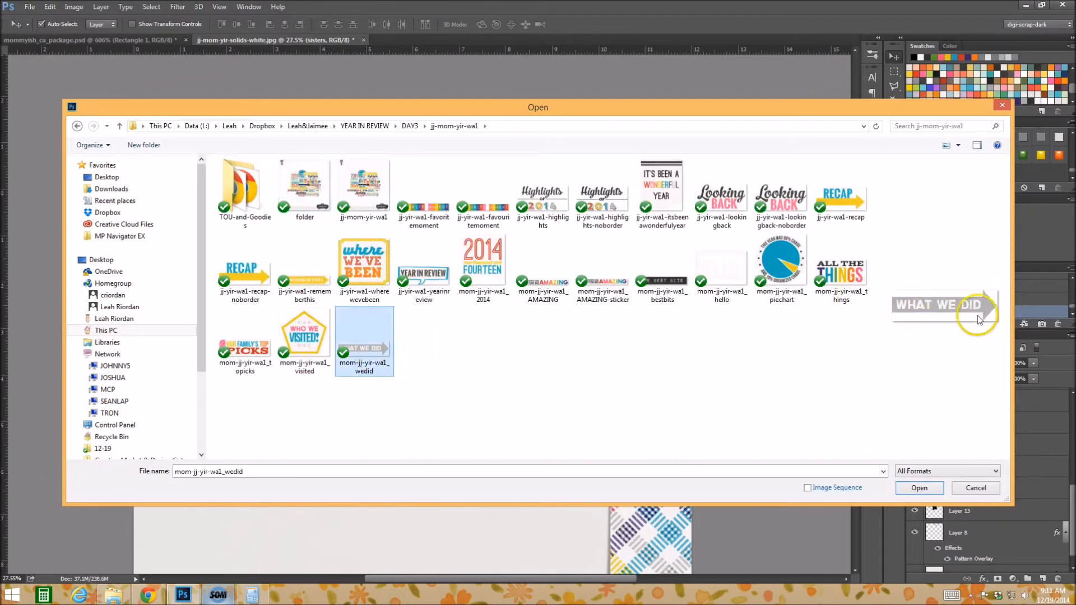
left_click(919, 488)
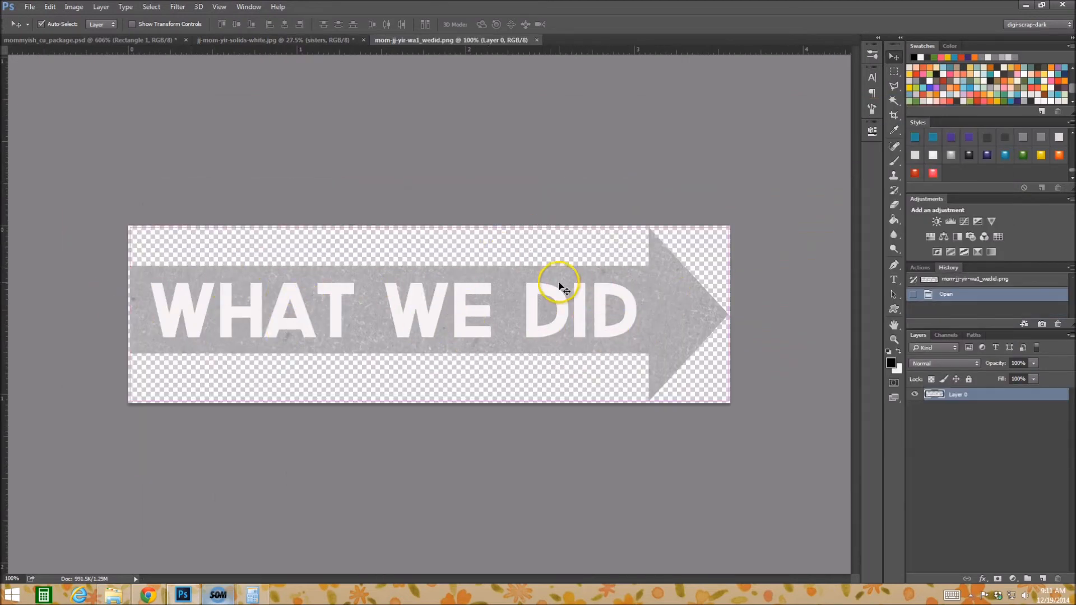
Copy the WHAT WE DID arrow into the jj-mom-yir-solids-white page and move it over the photo's upper right part.
key("ctrl+a")
left_click(259, 39)
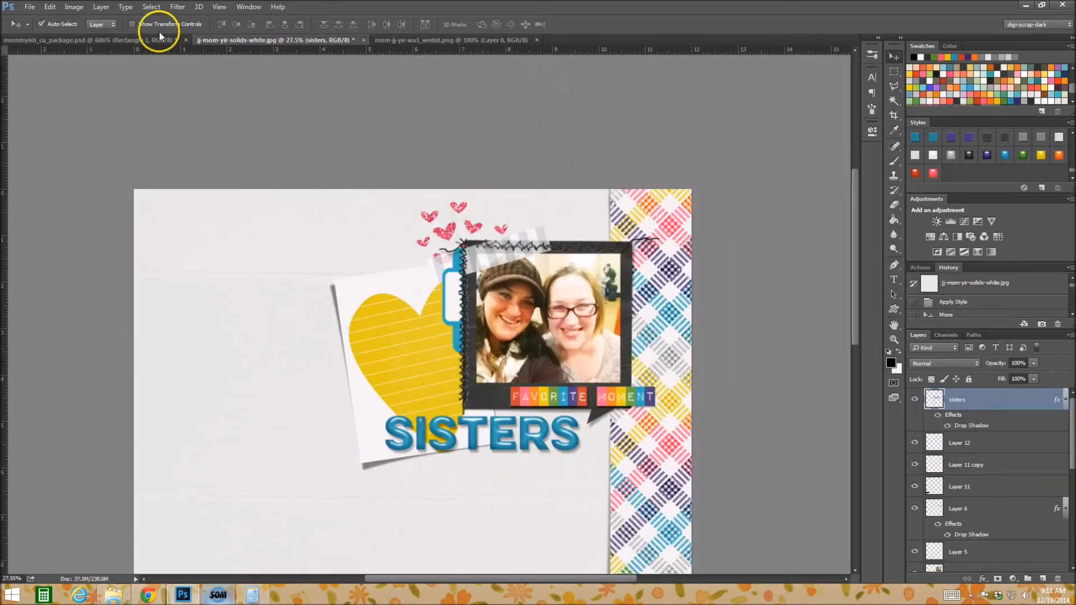
key("ctrl+v")
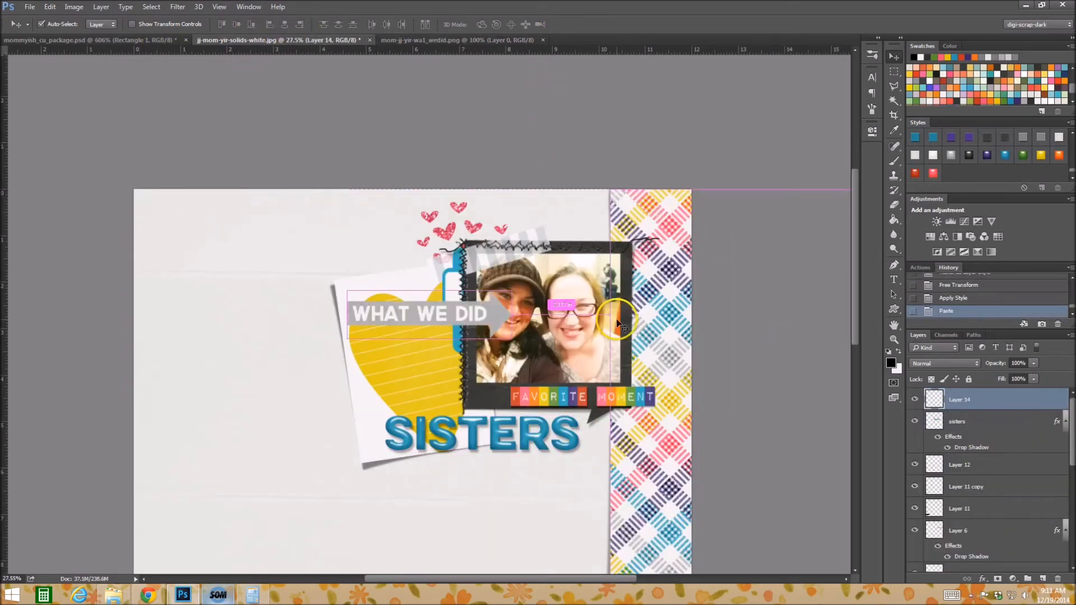
left_click_drag(513, 309, 667, 280)
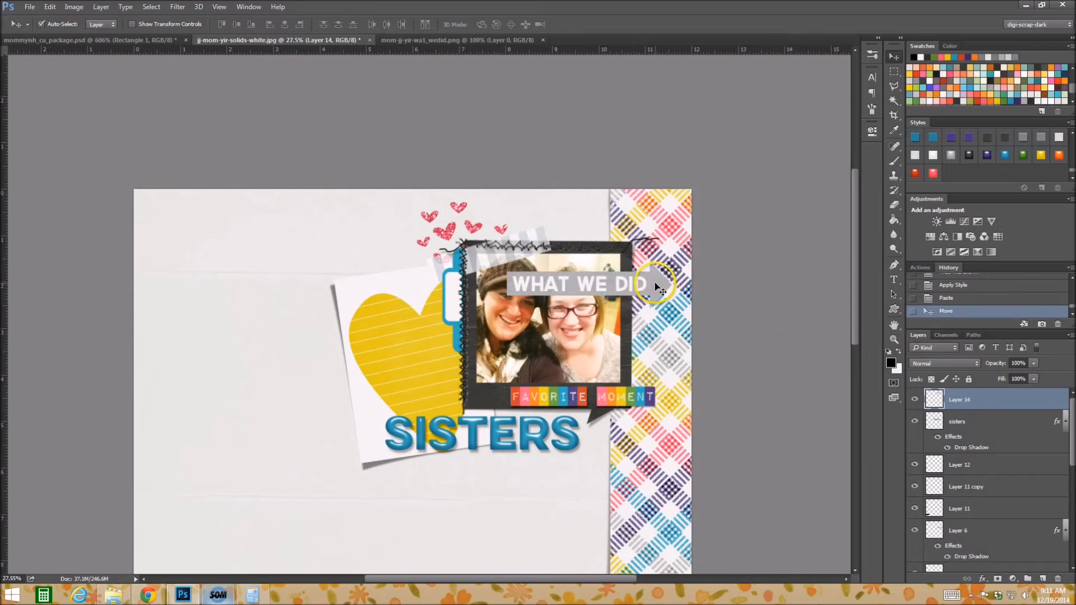
Rotate the WHAT WE DID arrow 90° to point down and place it over the photo's right edge, running off the page top.
key("ctrl+t")
left_click_drag(703, 244, 661, 406)
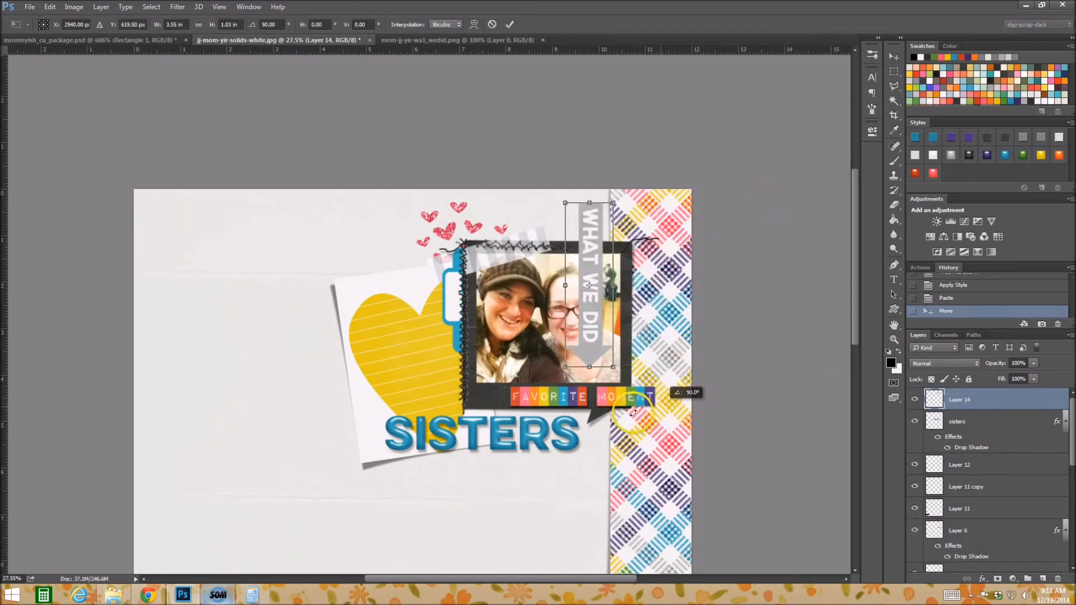
mouse_move(572, 261)
left_mouse_down()
mouse_move(606, 220)
mouse_move(595, 221)
mouse_move(594, 242)
mouse_move(605, 240)
left_mouse_up()
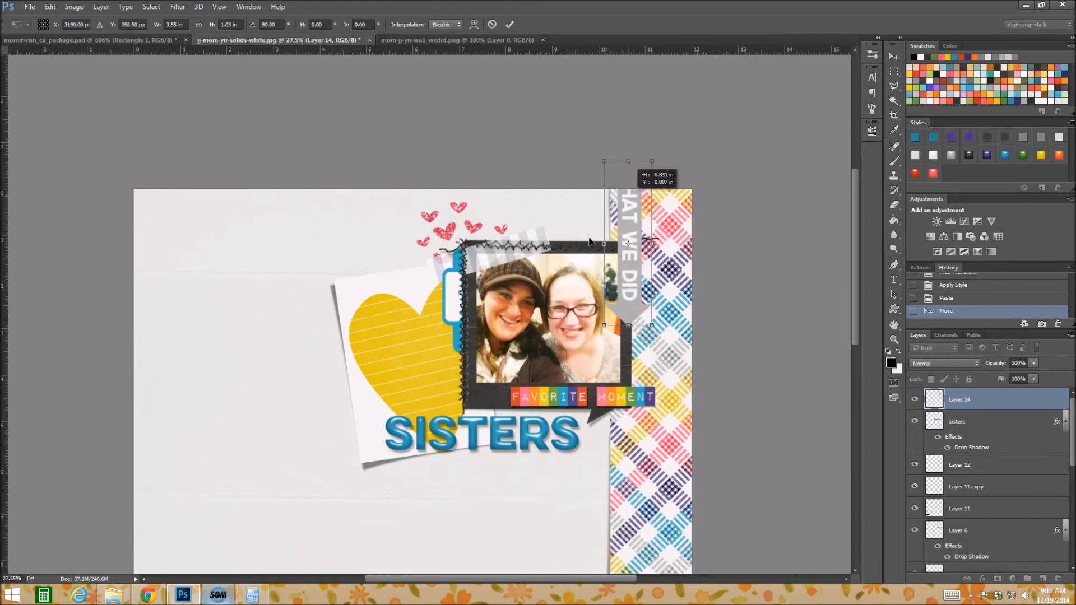
left_click(894, 55)
left_click(479, 324)
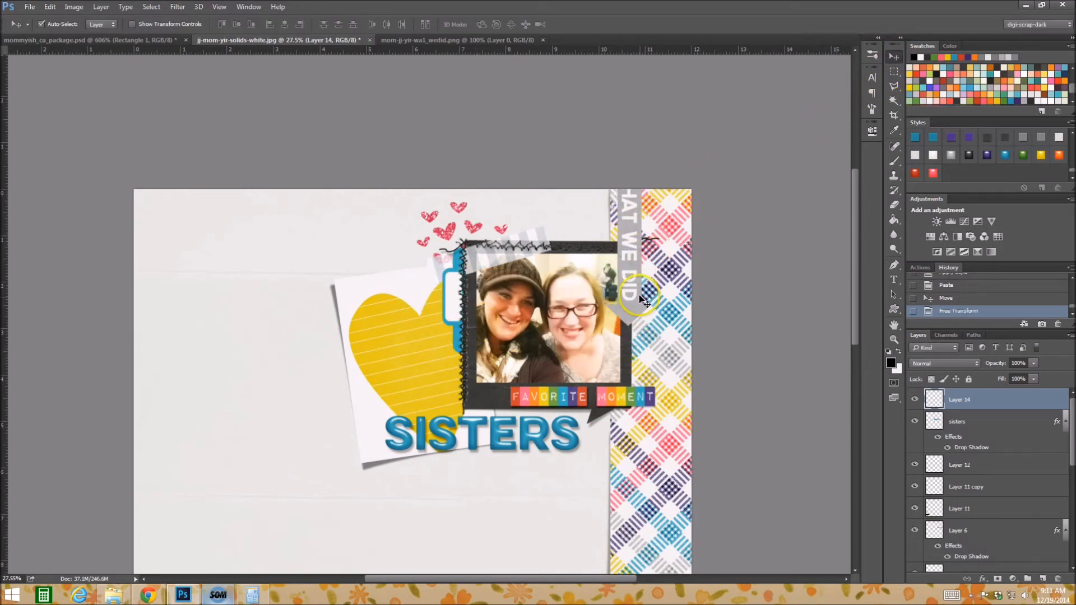
Apply the translucent yellow style to the WHAT WE DID arrow and shift it slightly towards the photo.
scroll(989, 159, "up", 3)
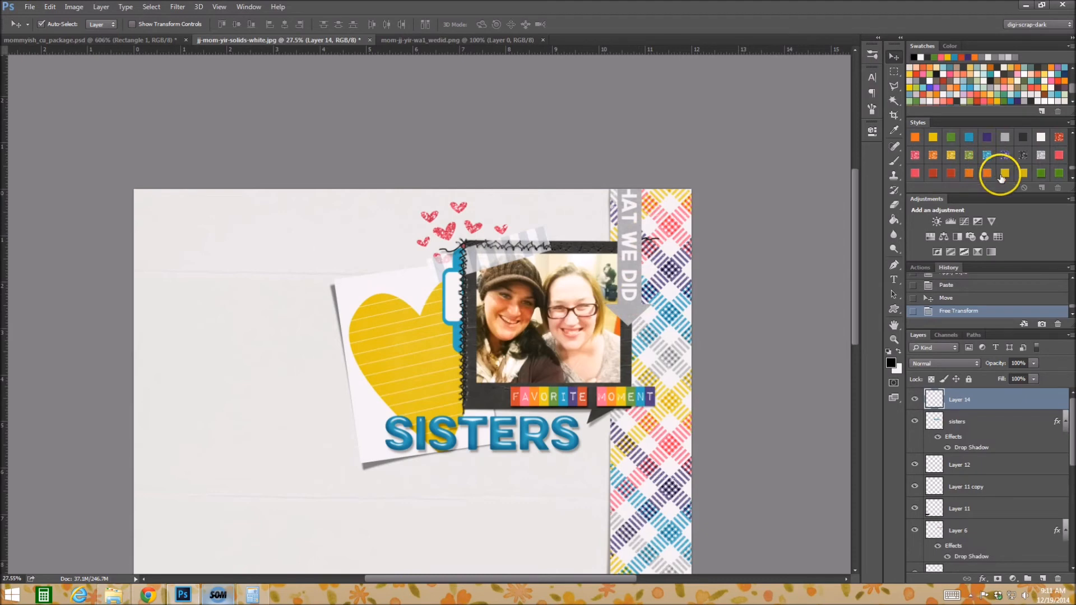
left_click(1006, 175)
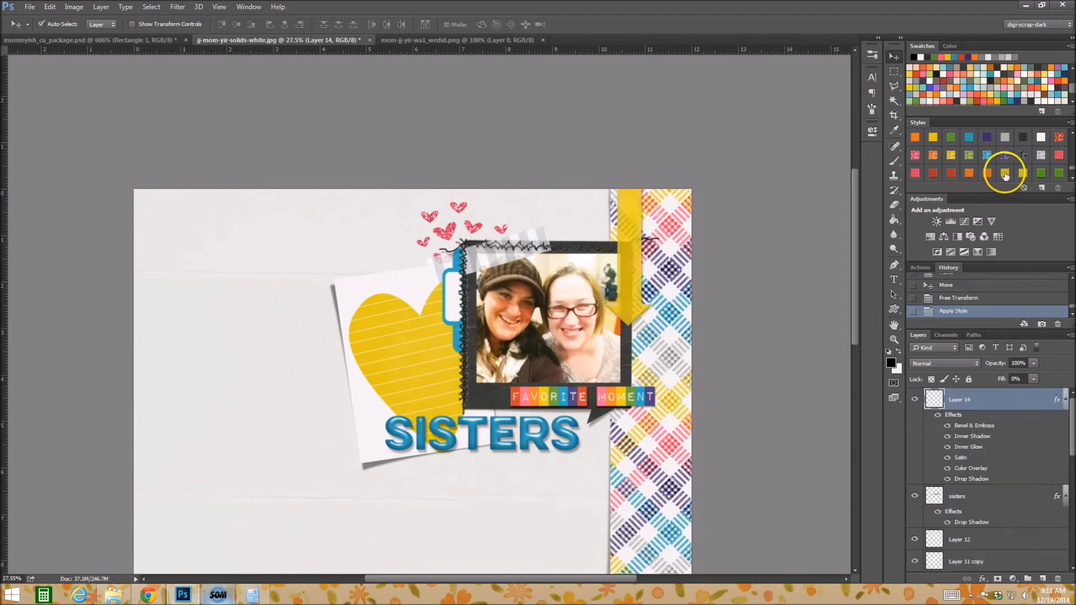
mouse_move(638, 305)
left_mouse_down()
mouse_move(611, 305)
mouse_move(650, 303)
mouse_move(633, 300)
left_mouse_up()
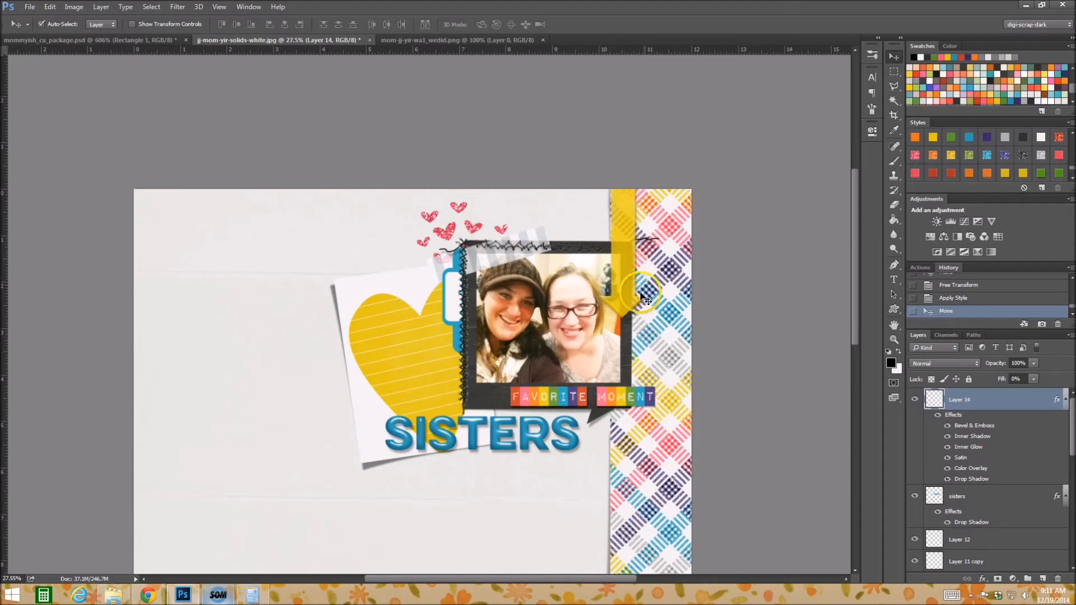
Scale the arrow down to about 0.77 × 2.65 in and place it over the photo's upper right corner, running off the page top.
key("ctrl+t")
left_click_drag(647, 152, 638, 191)
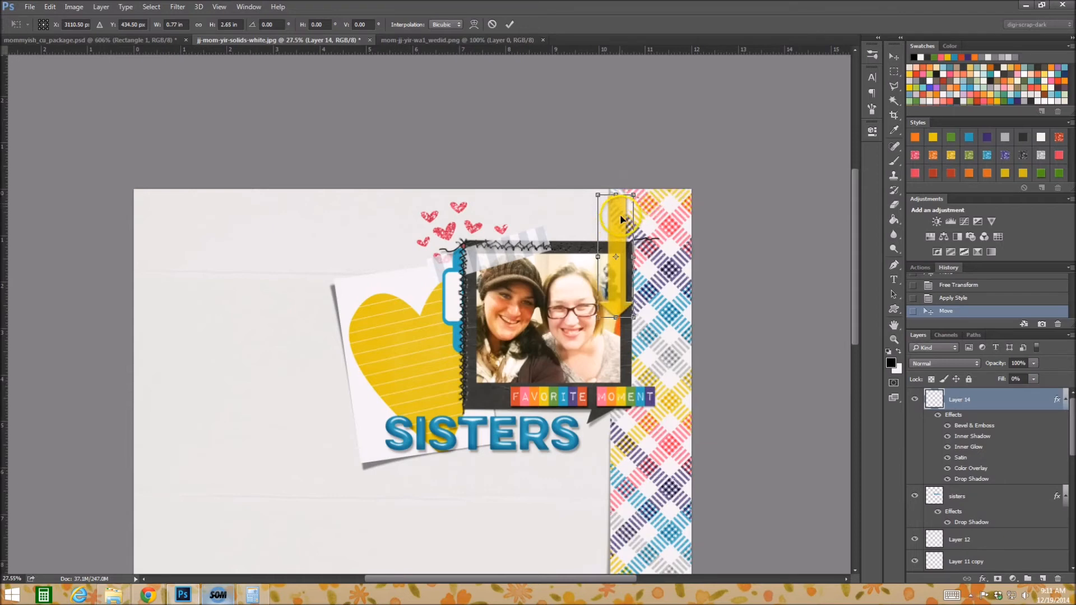
mouse_move(619, 213)
left_mouse_down()
mouse_move(623, 185)
mouse_move(617, 213)
mouse_move(613, 184)
left_mouse_up()
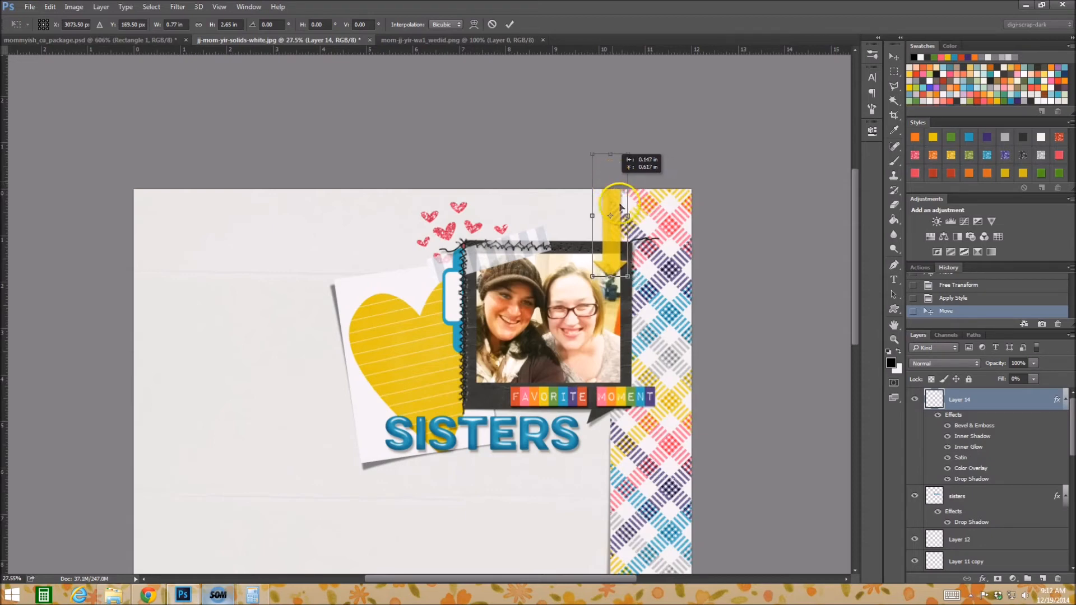
left_click(893, 56)
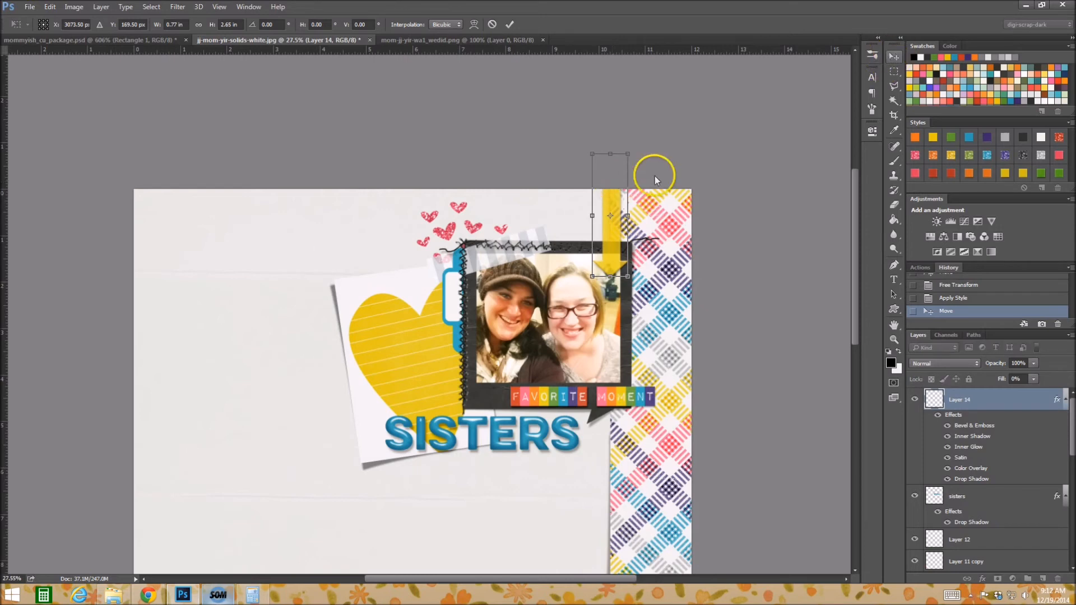
left_click(480, 323)
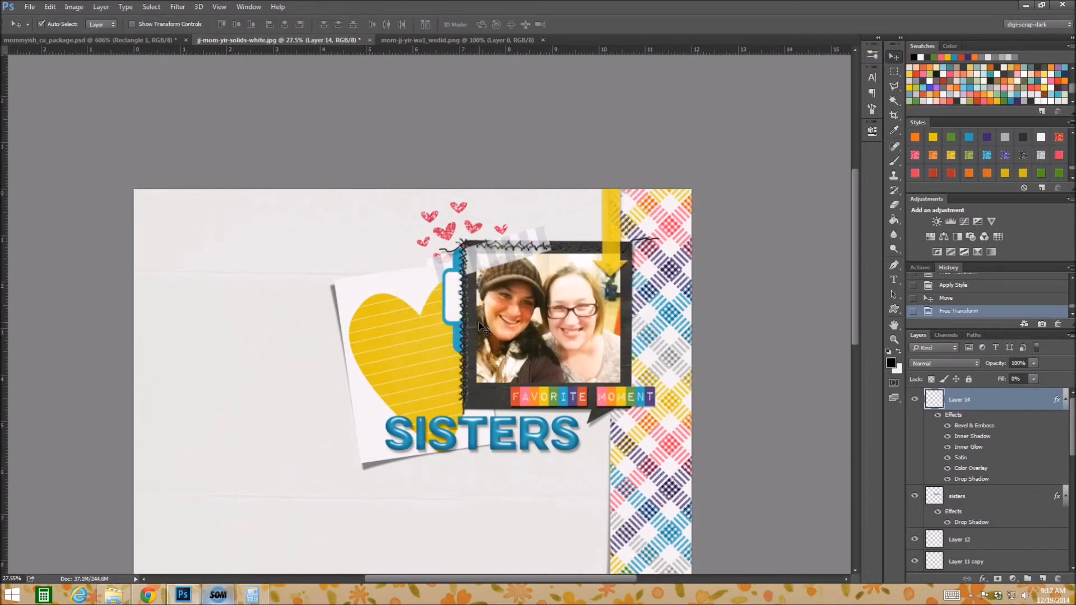
Clear the arrow's style, reapply the translucent yellow one at the new size, and move the arrow up about 0.25 in.
left_click(1023, 189)
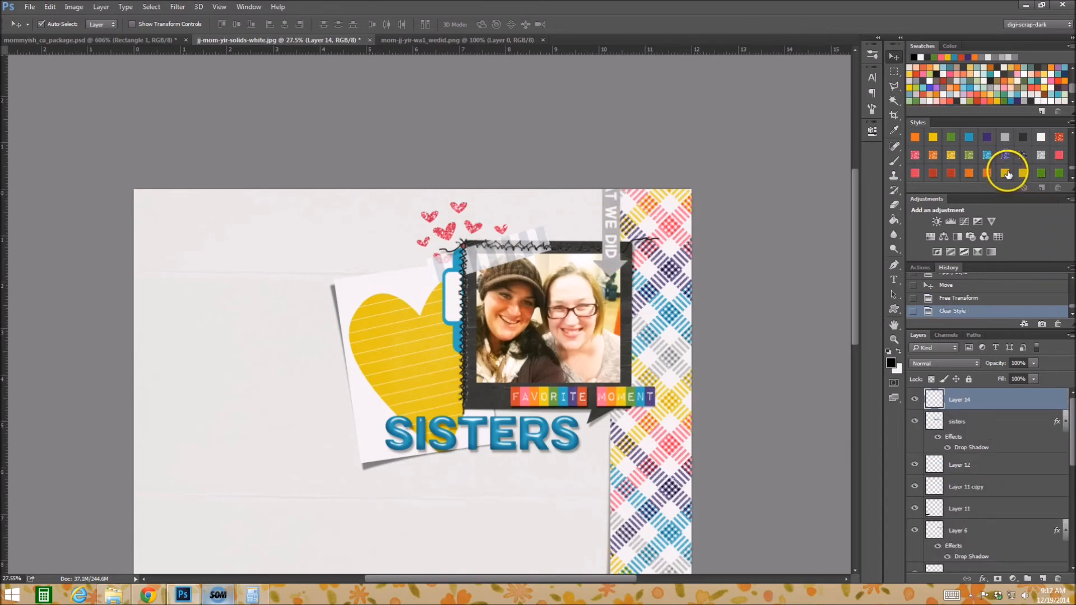
left_click(1007, 173)
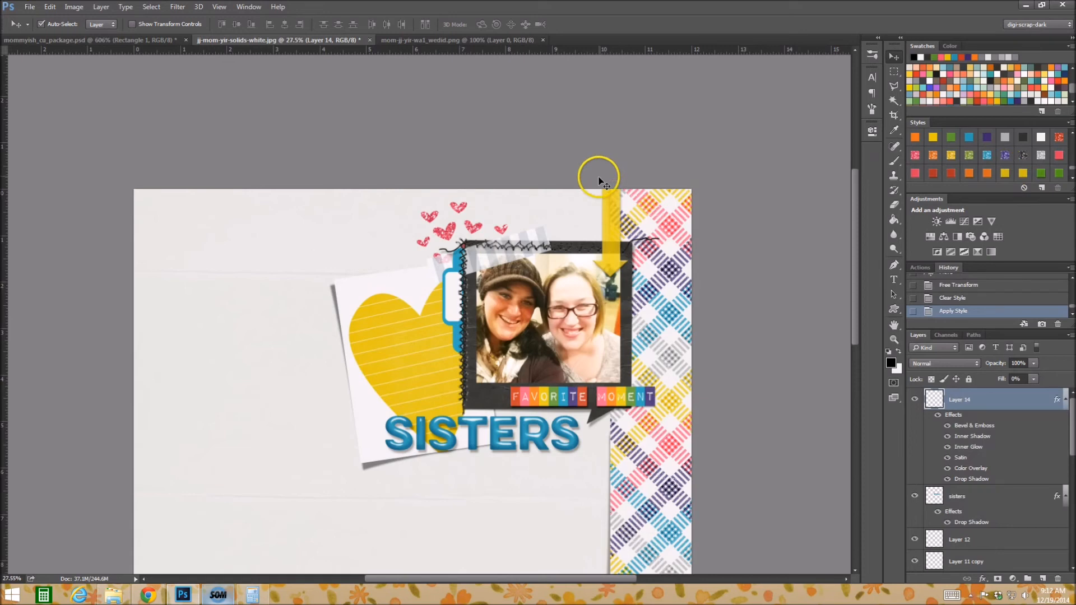
mouse_move(609, 234)
left_mouse_down()
mouse_move(614, 213)
mouse_move(612, 223)
left_mouse_up()
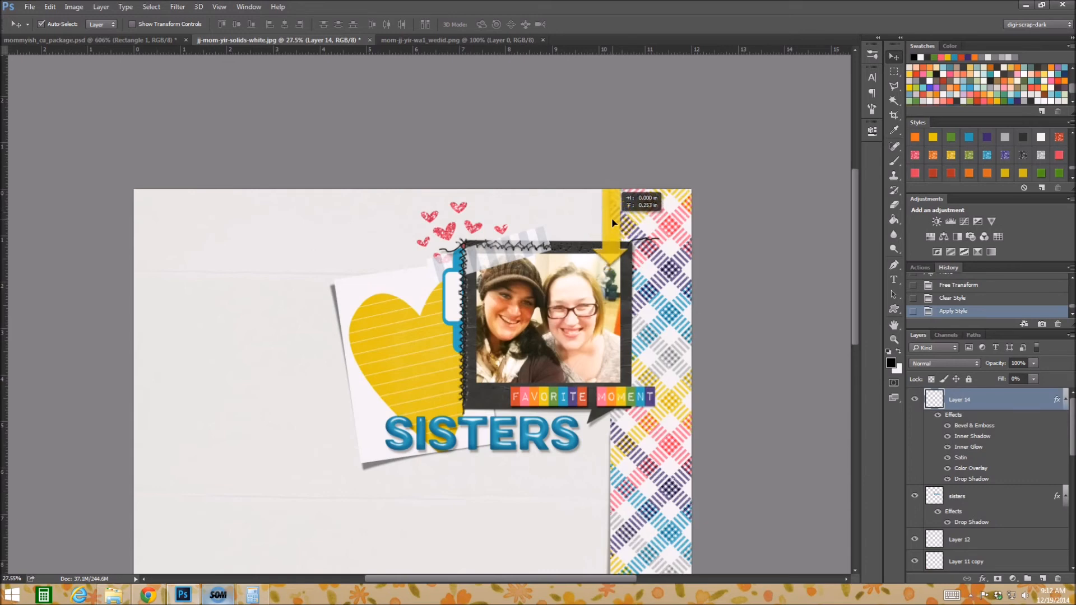
left_click_drag(612, 223, 613, 223)
left_click(773, 379)
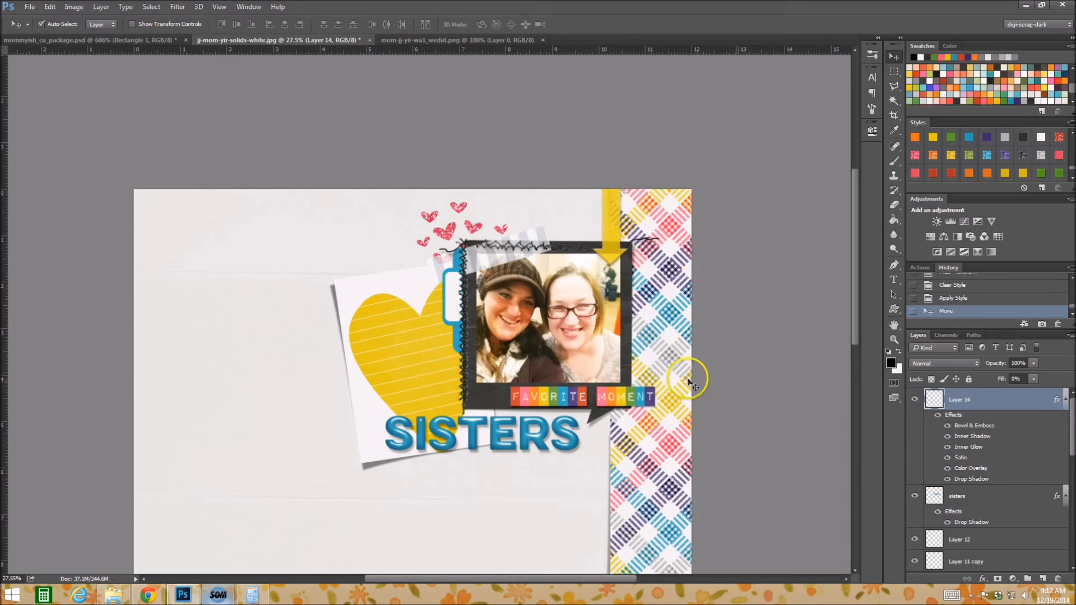
Try the solid blue and blue glitter styles on the white arrow-shaped tag in the page's lower left corner.
left_click(606, 220)
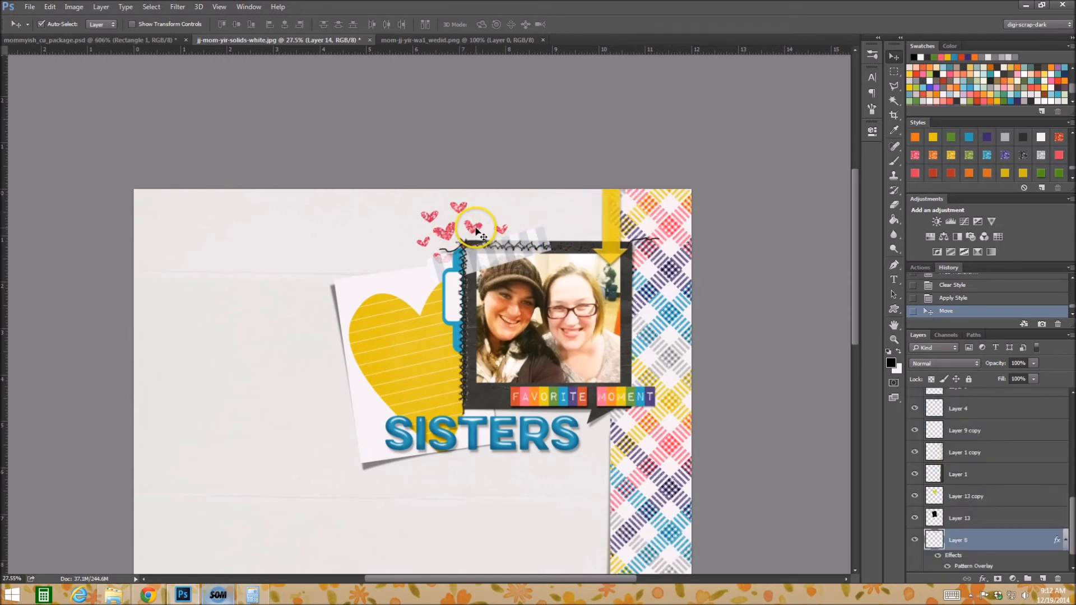
left_click(476, 432)
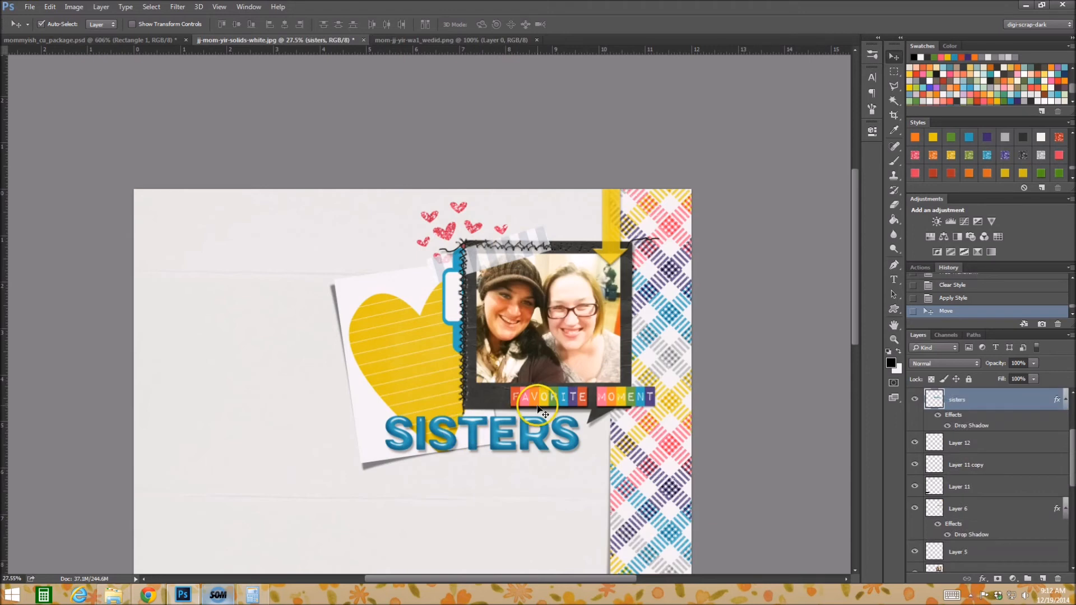
scroll(478, 440, "down", 5)
scroll(482, 446, "down", 1)
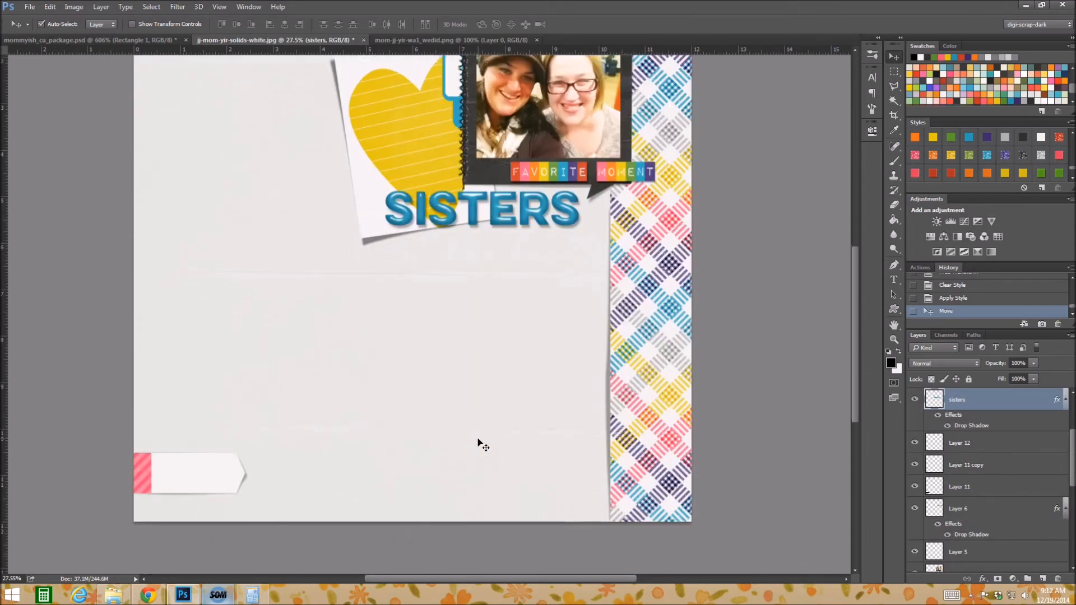
left_click(221, 468)
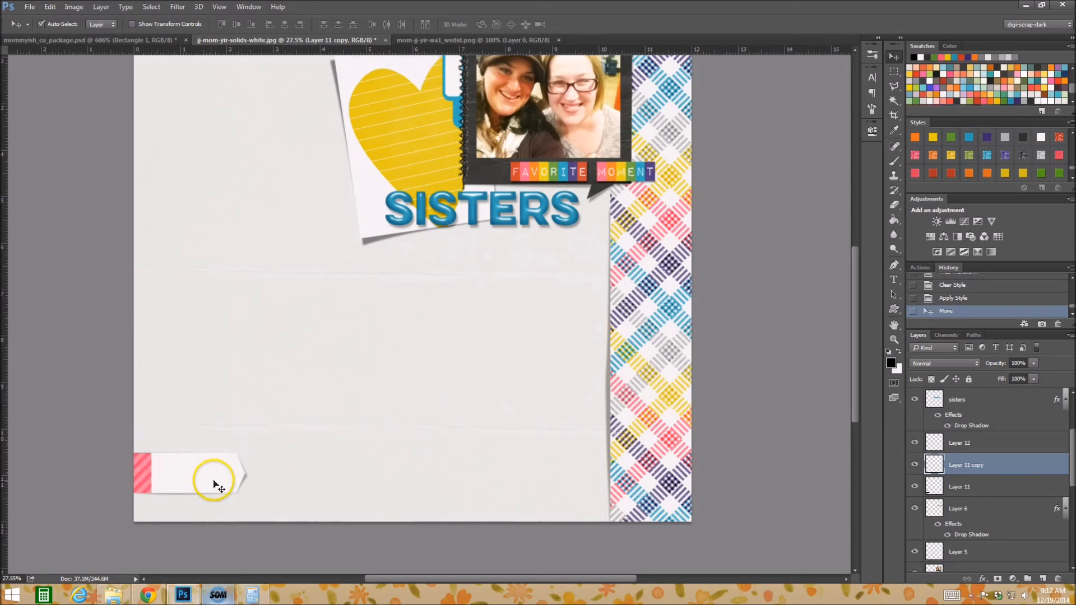
scroll(987, 160, "up", 1)
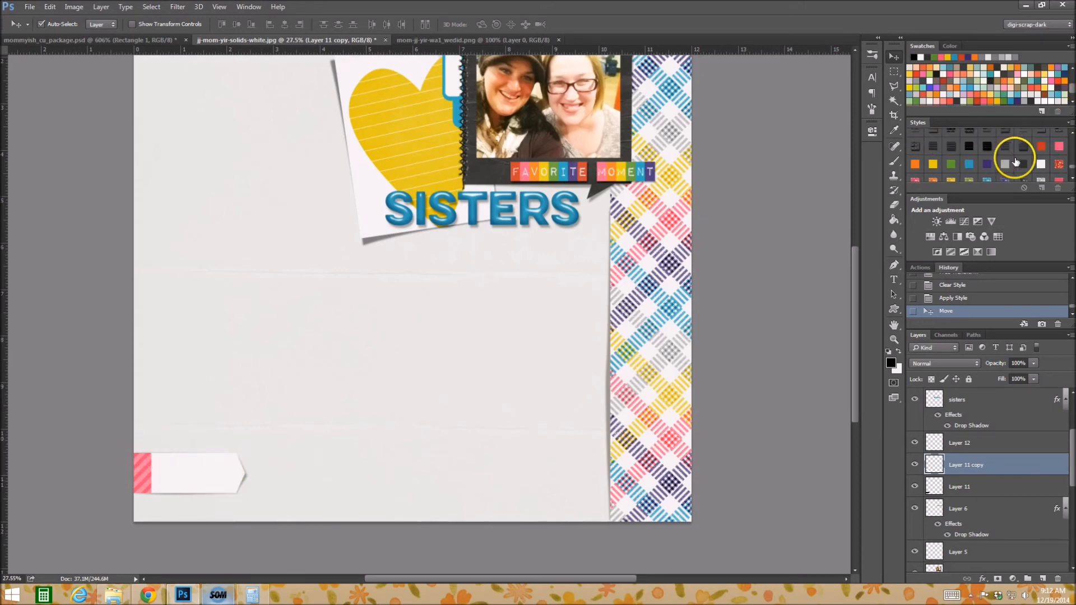
left_click(968, 164)
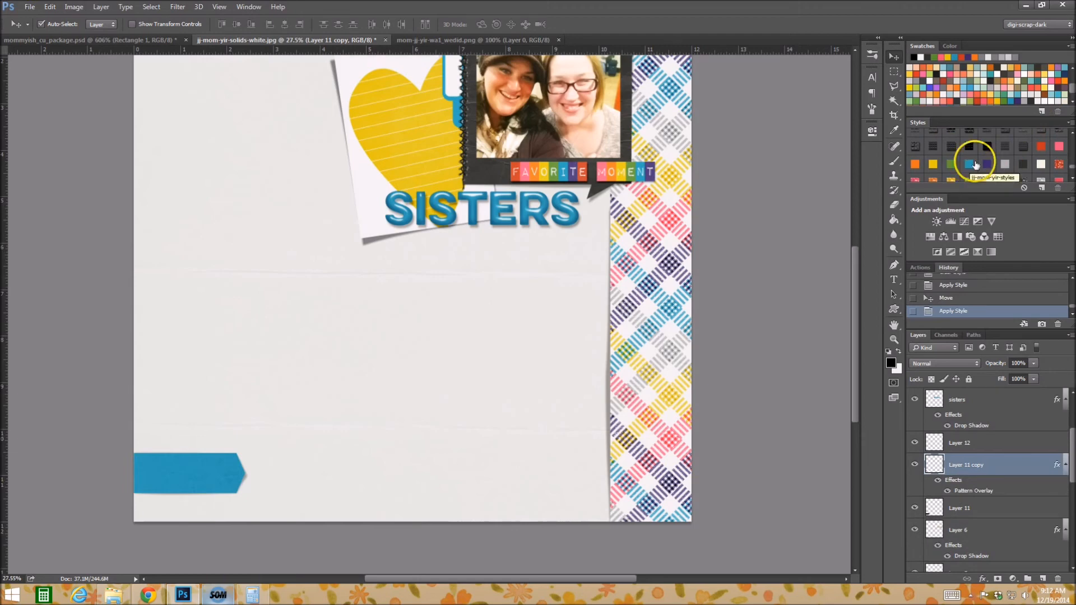
scroll(983, 163, "down", 1)
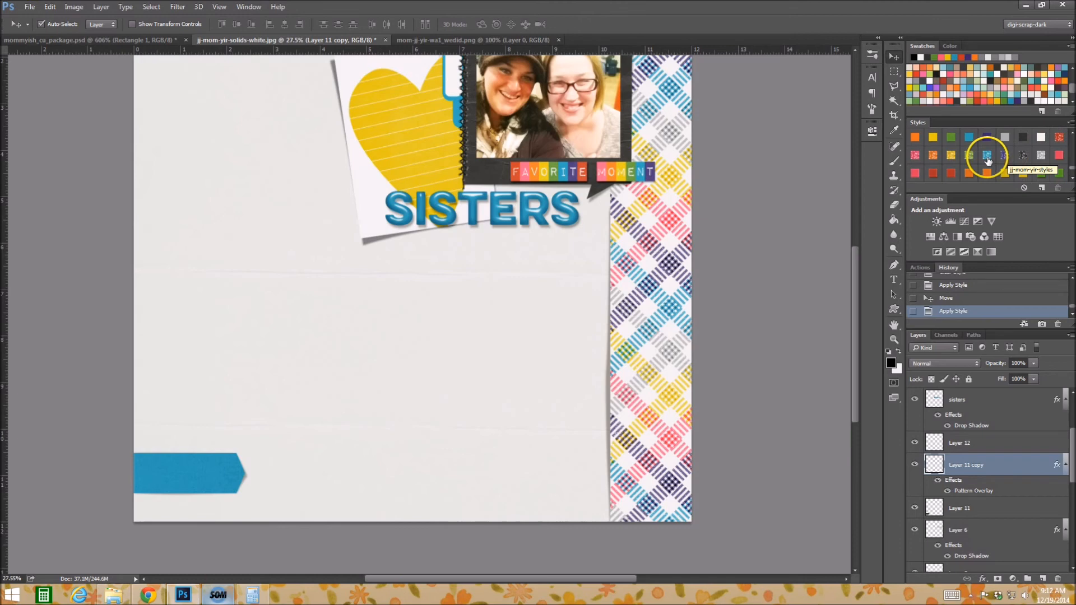
left_click(987, 157)
Try the translucent purple and glossy yellow styles on the tag.
scroll(987, 157, "down", 1)
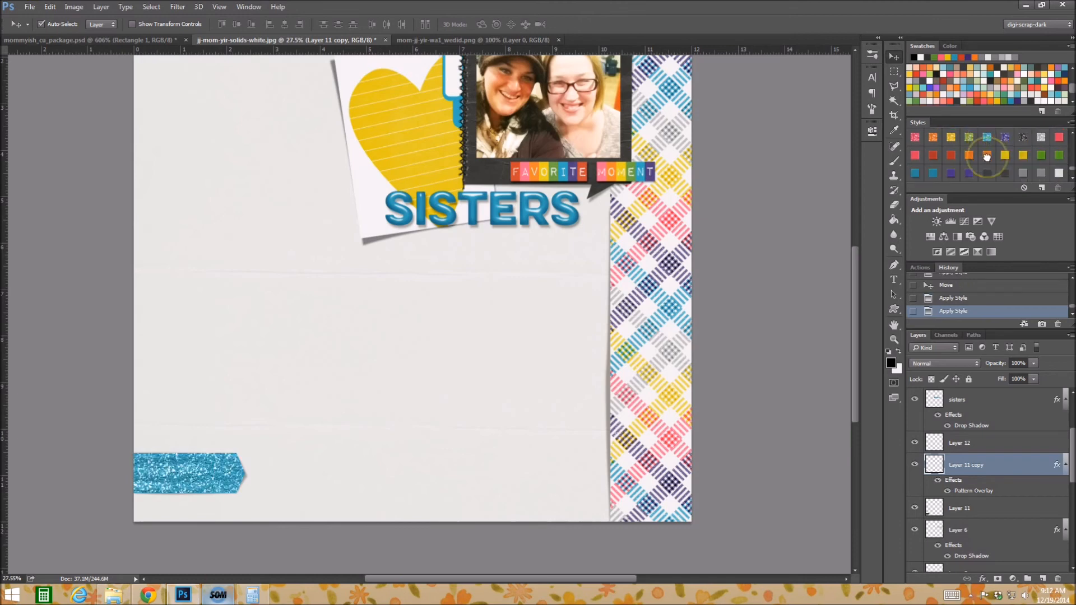
left_click(950, 171)
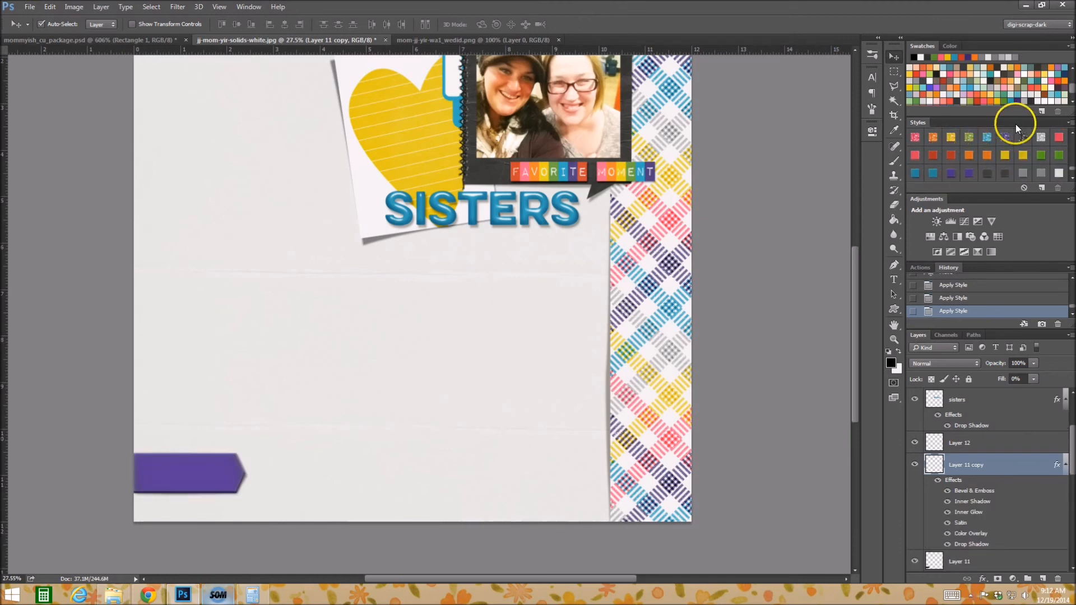
scroll(1028, 137, "down", 2)
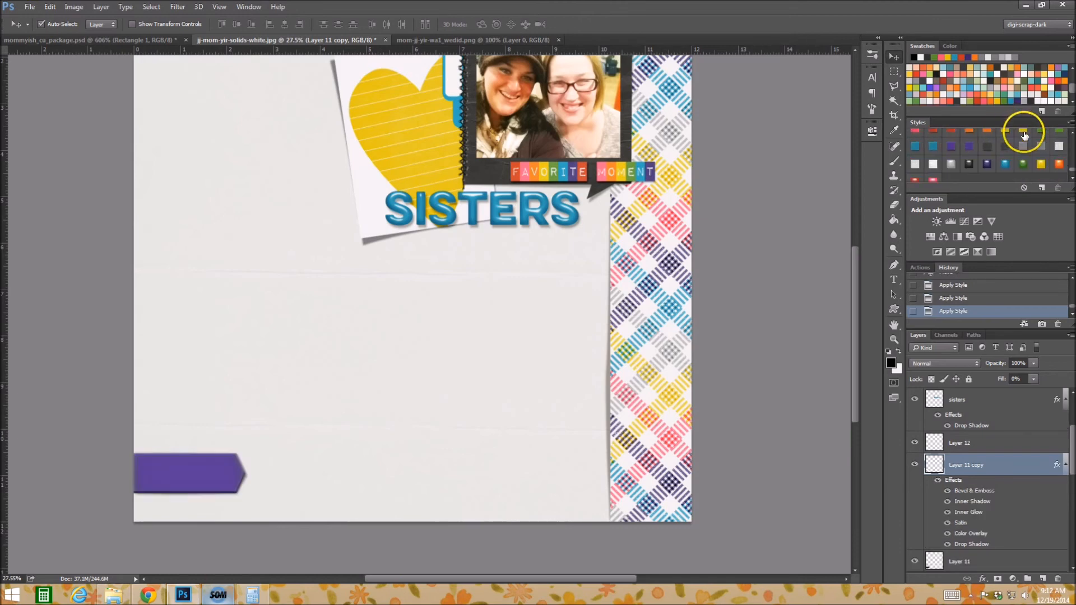
left_click(1041, 163)
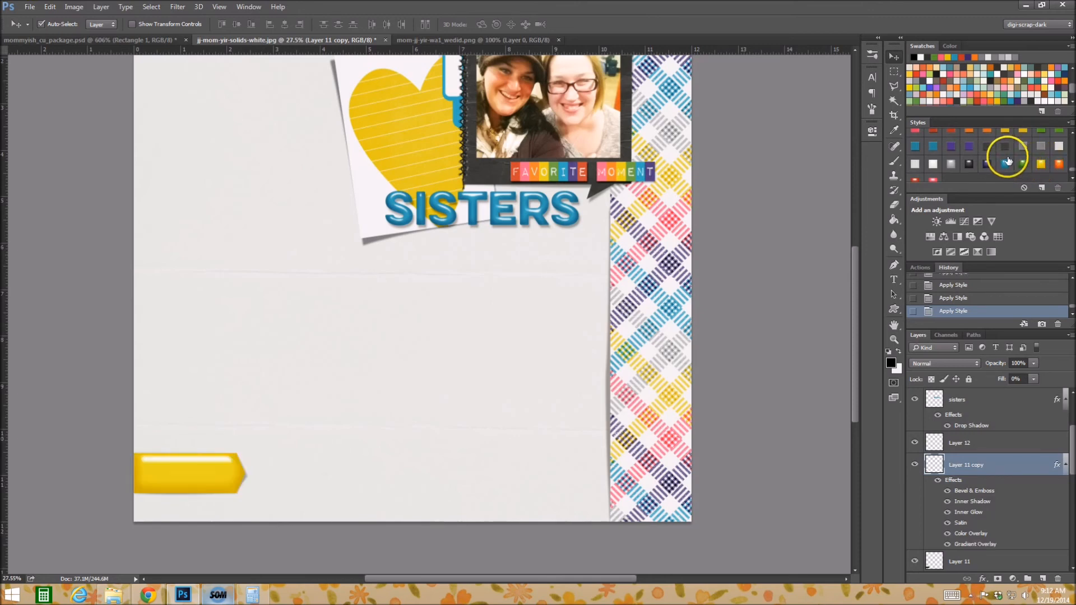
Try the blue glitter and solid red styles on the tag, and clear its style.
scroll(1005, 161, "down", 2)
left_click(988, 154)
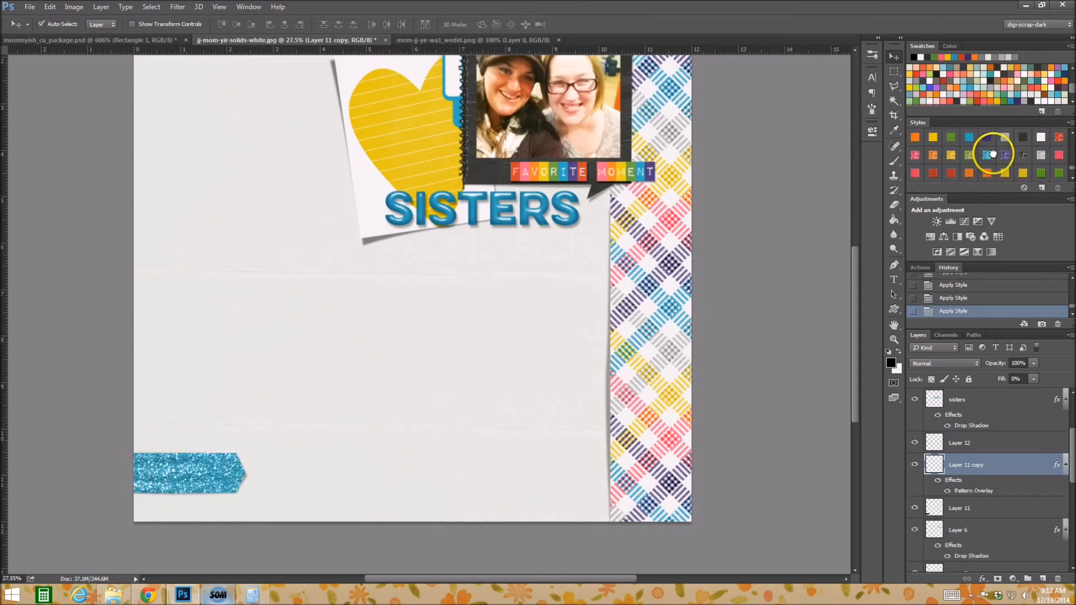
scroll(991, 154, "up", 2)
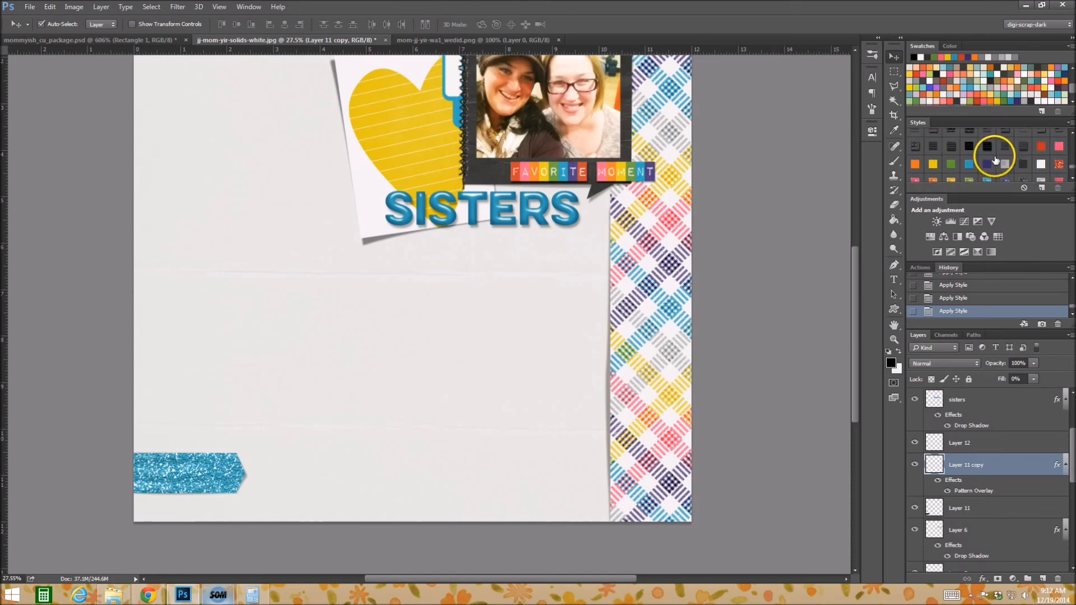
left_click(1043, 146)
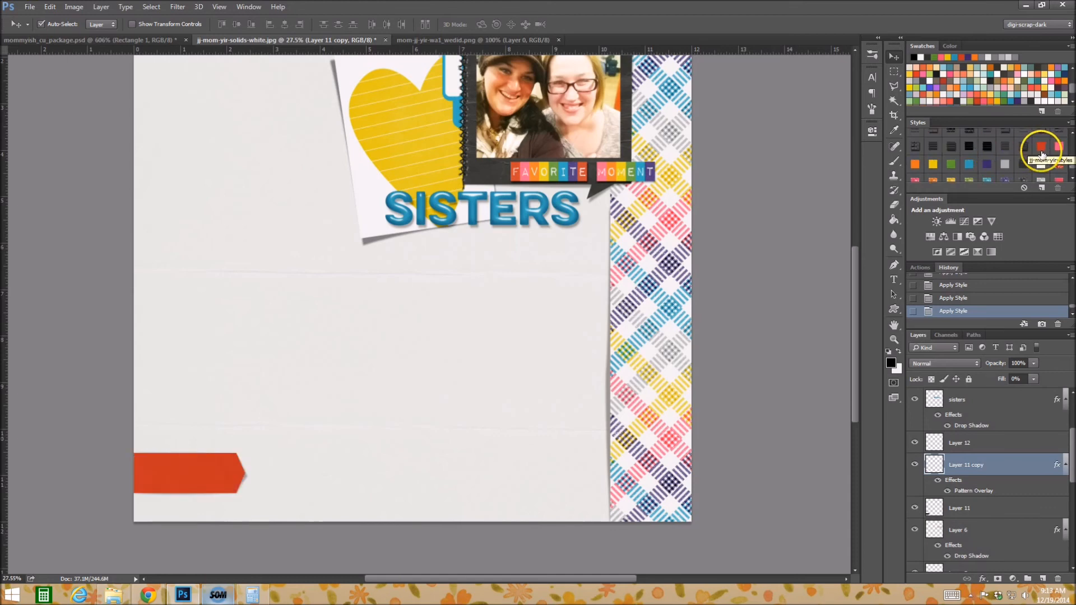
left_click(1025, 188)
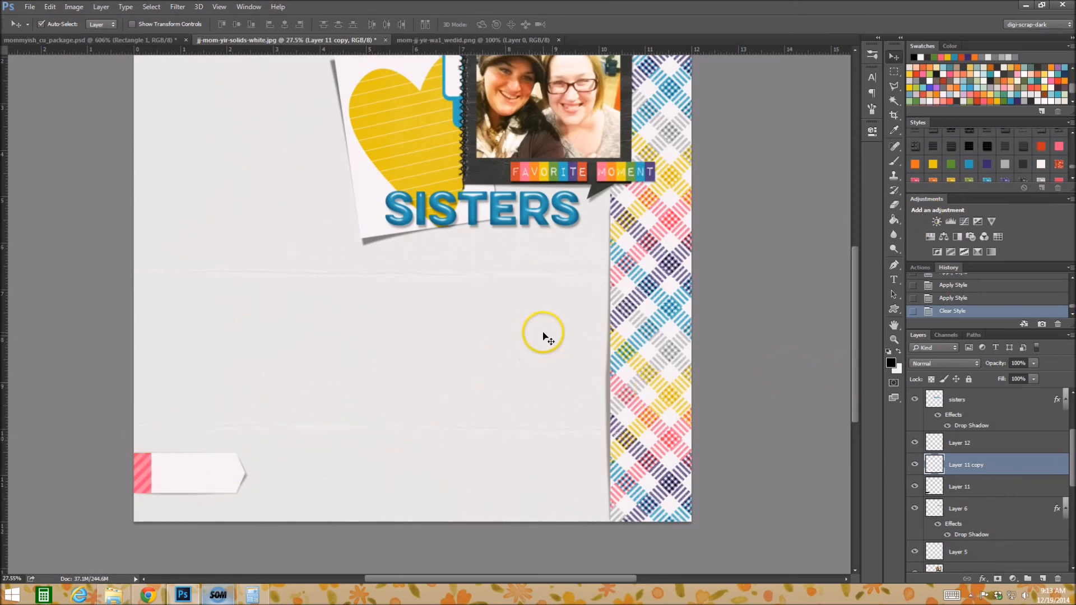
Try the grey, pink, orange and green glitter styles on the hearts above the photo.
scroll(543, 336, "up", 1)
scroll(543, 336, "up", 3)
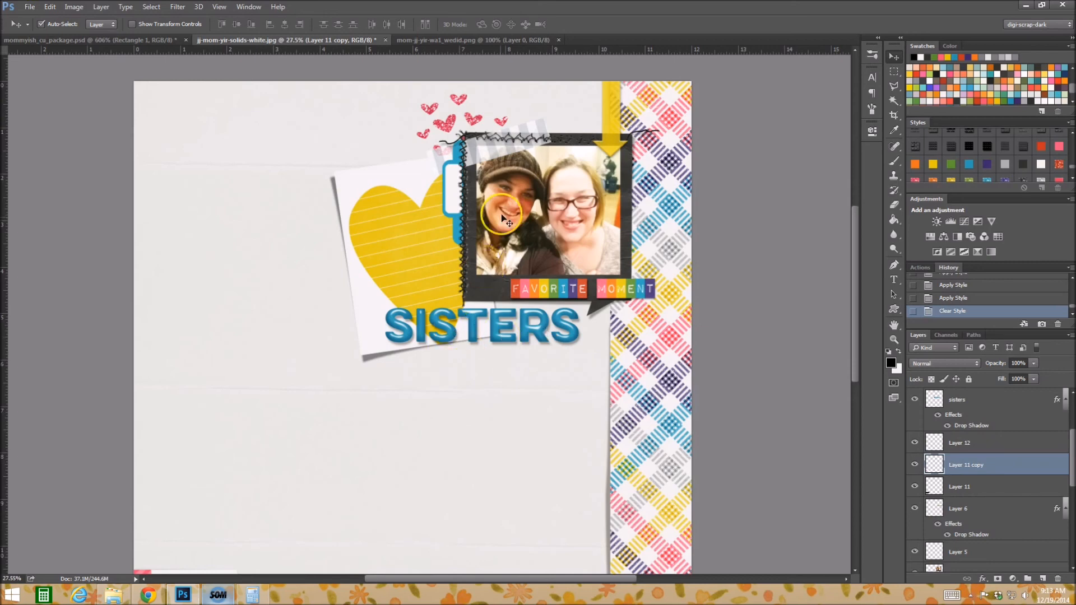
left_click(447, 130)
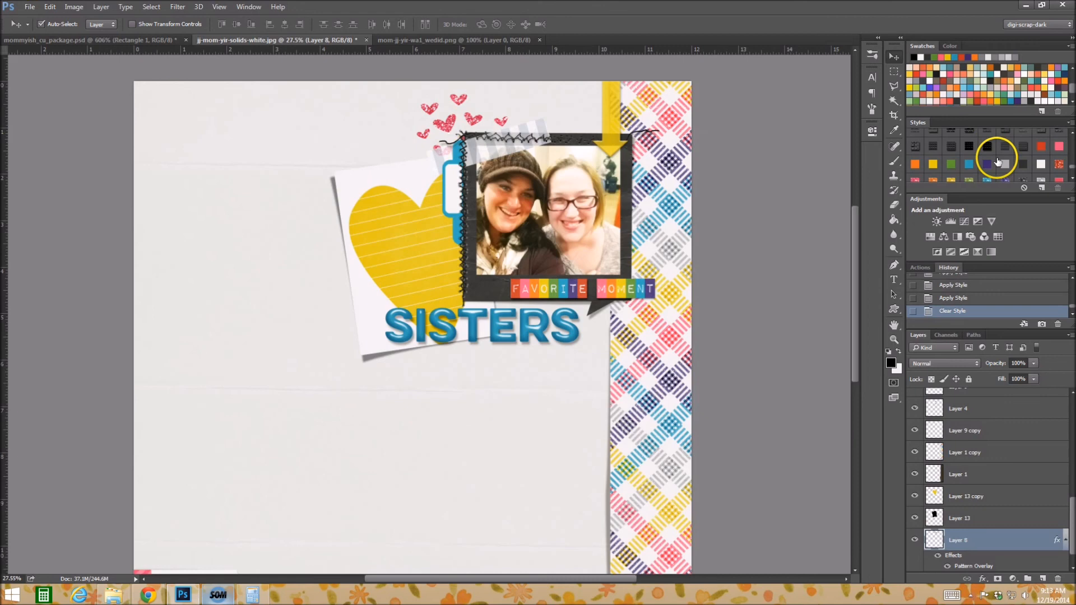
scroll(997, 154, "down", 1)
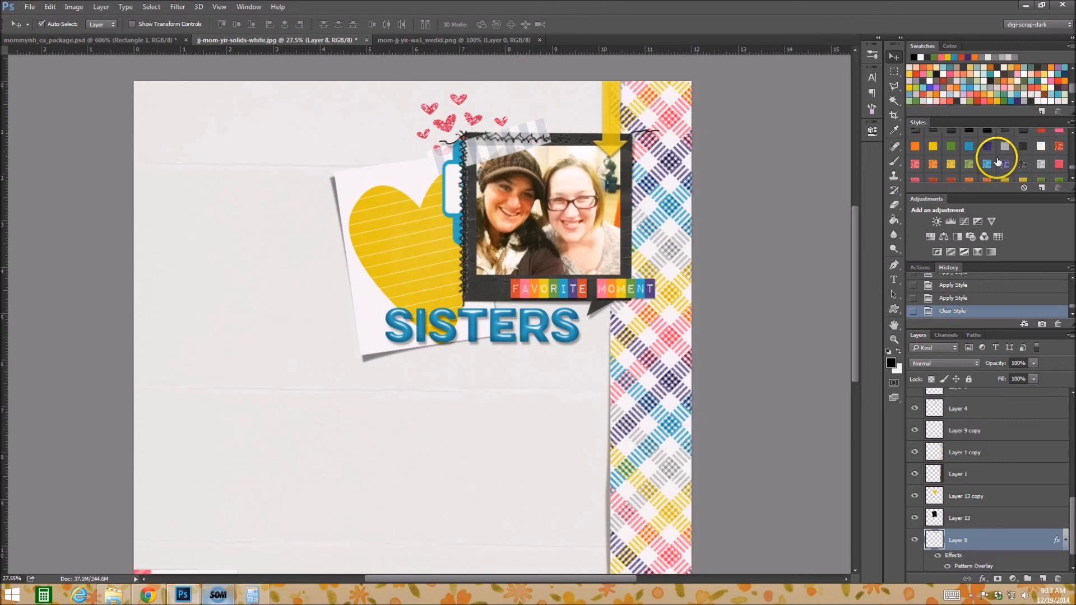
left_click(1040, 166)
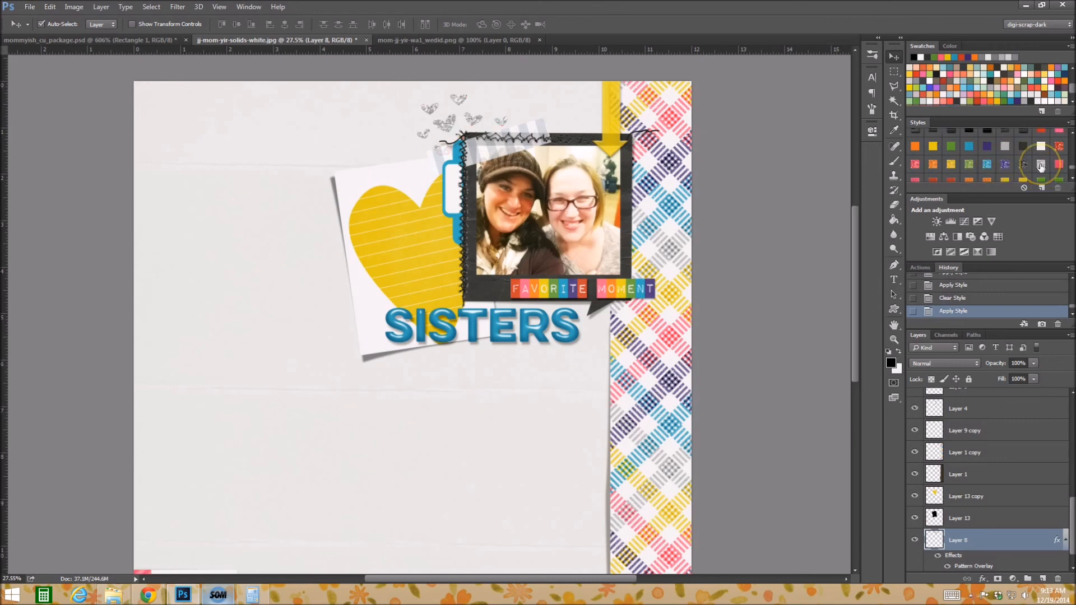
left_click(914, 164)
left_click(933, 164)
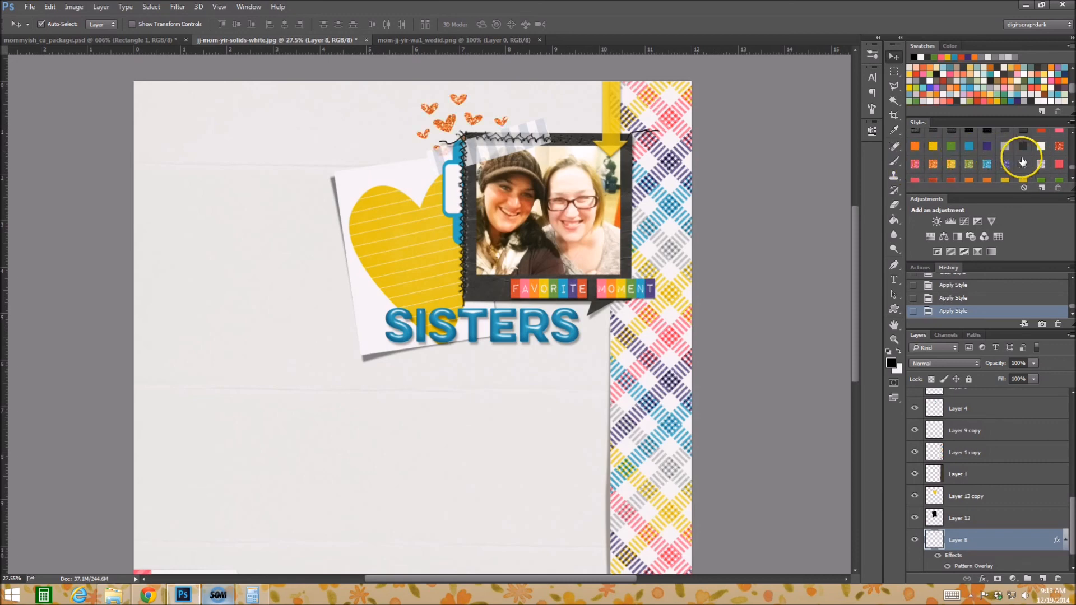
left_click(971, 165)
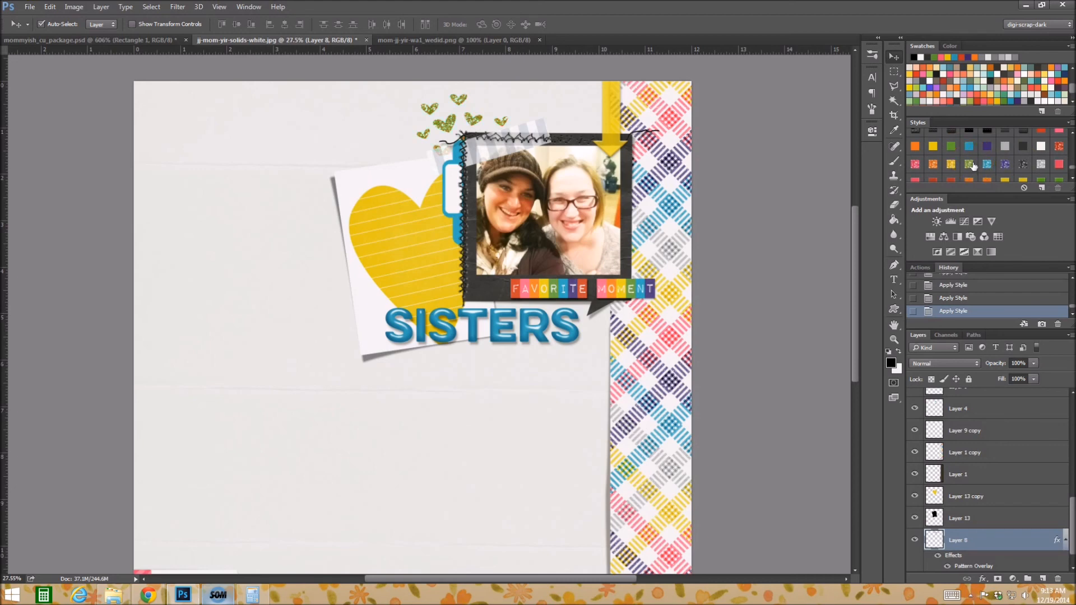
Clear the hearts' current style and apply the pink glitter style to them.
left_click(1023, 189)
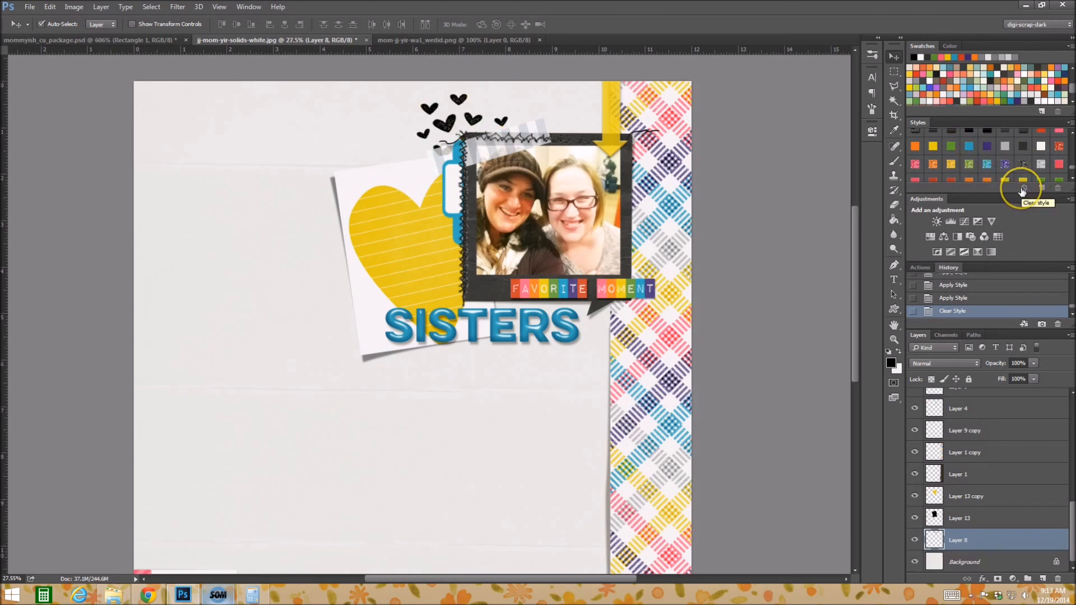
left_click(915, 163)
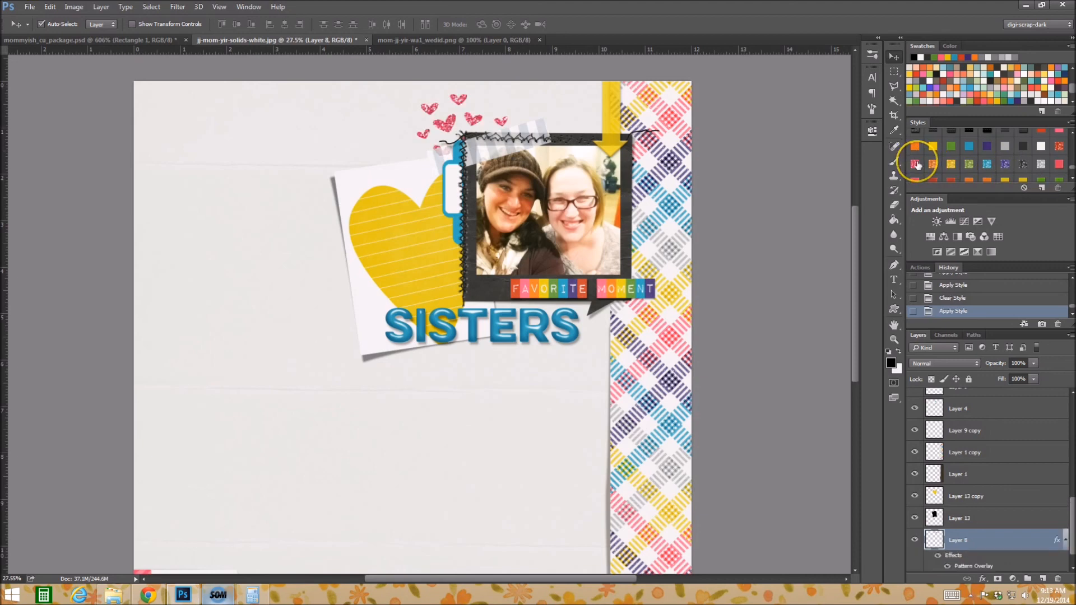